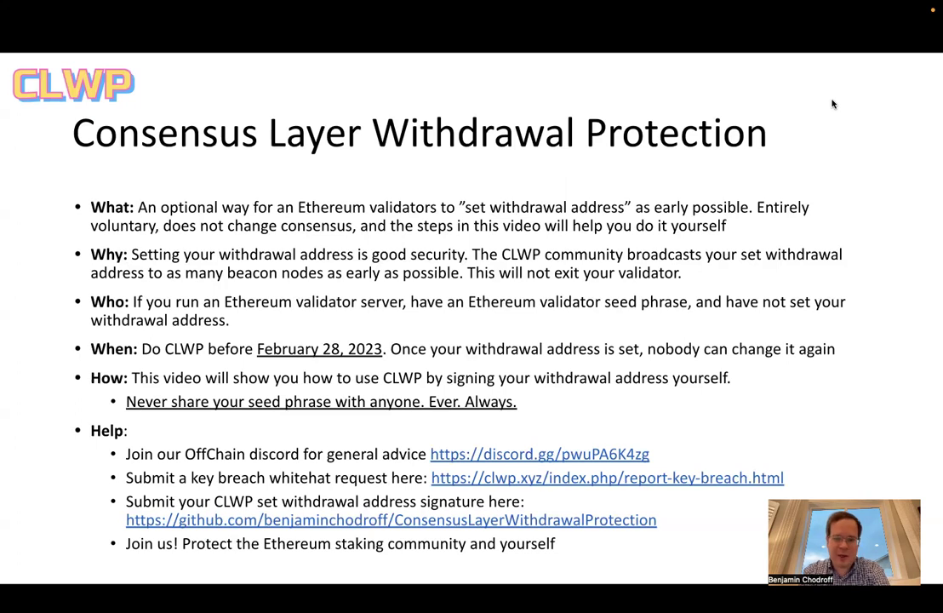
Step: Advance to the slide on checking withdrawal credentials on beaconcha.in
key("Right")
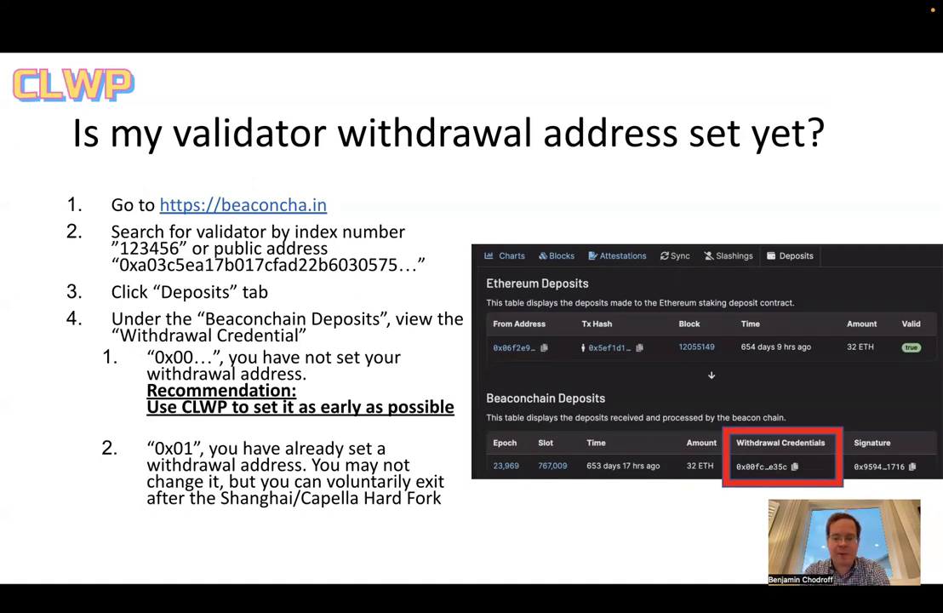
Step: Advance to the 'How to CLWP (2023/01/09)' instructions slide
key("Right")
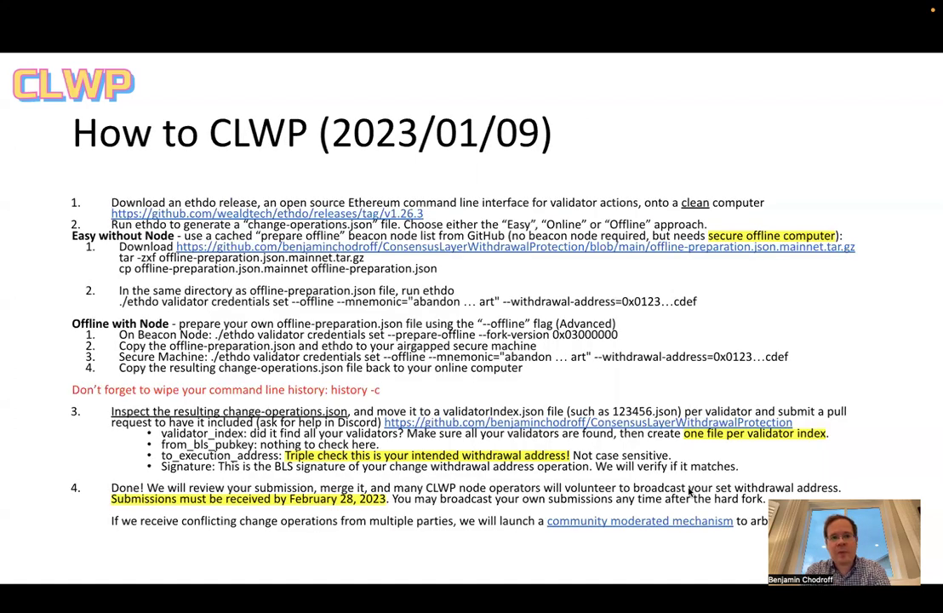
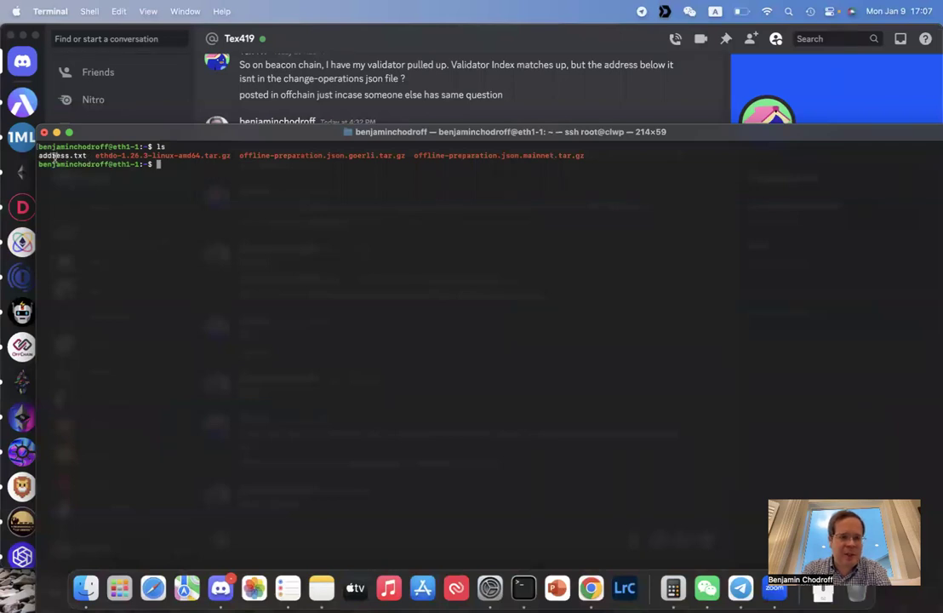
Step: Print the saved withdrawal address with cat address.txt, then start switching apps
type("cat address.txt")
key("Return")
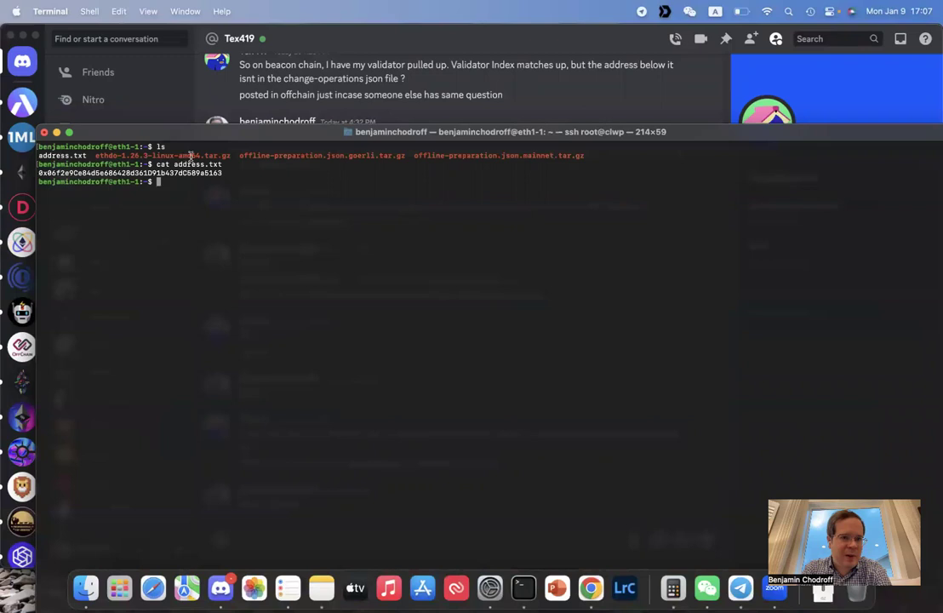
key("cmd+Tab")
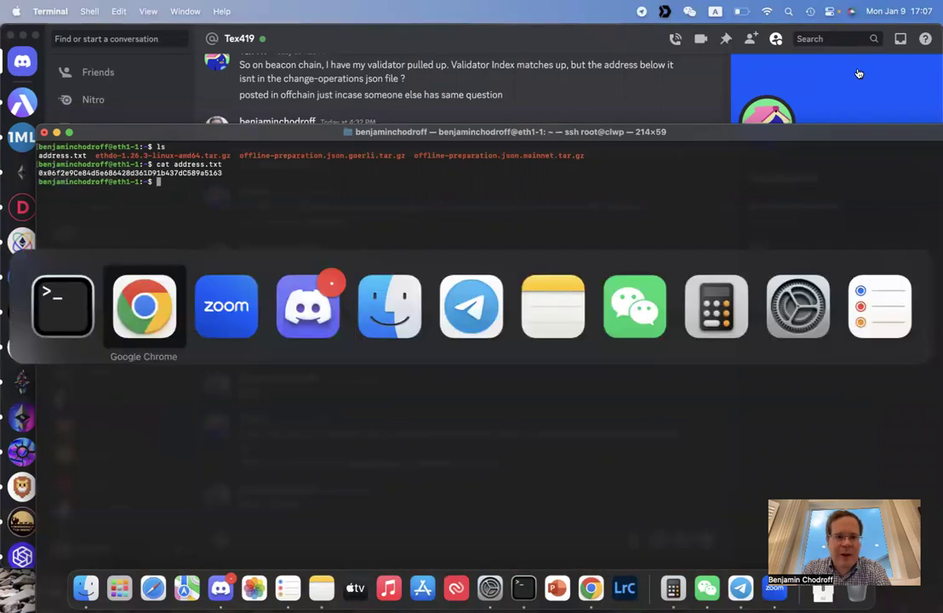
Step: Check the Assets list on GitHub's ethdo Release 1.26.3 page, then return to Terminal
key("Escape")
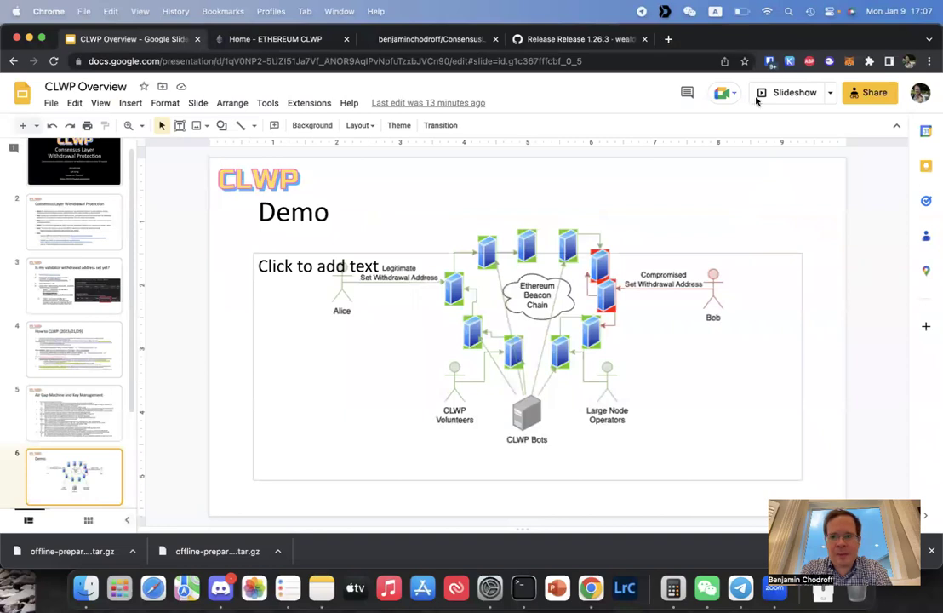
left_click(394, 41)
left_click(575, 41)
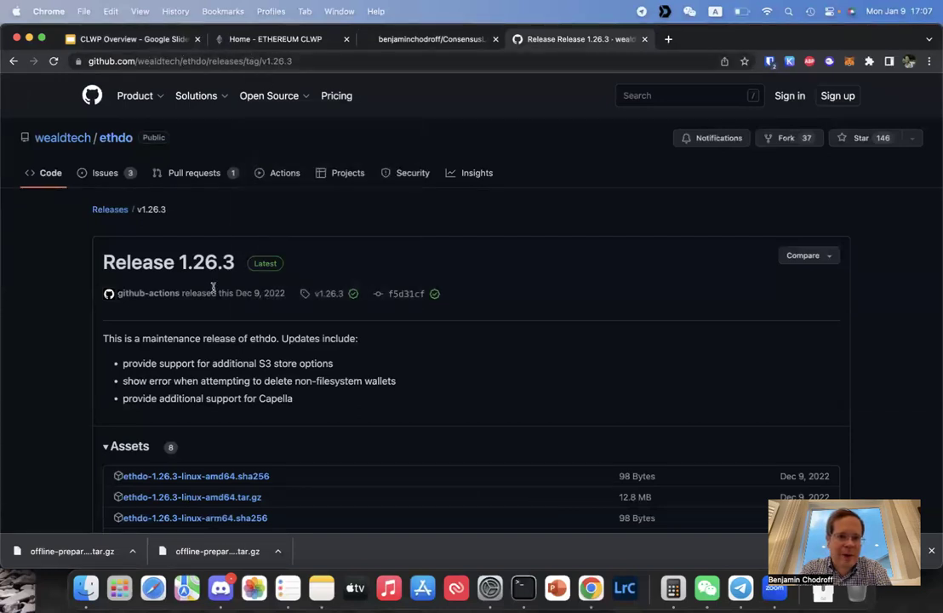
scroll(232, 391, "down", 3)
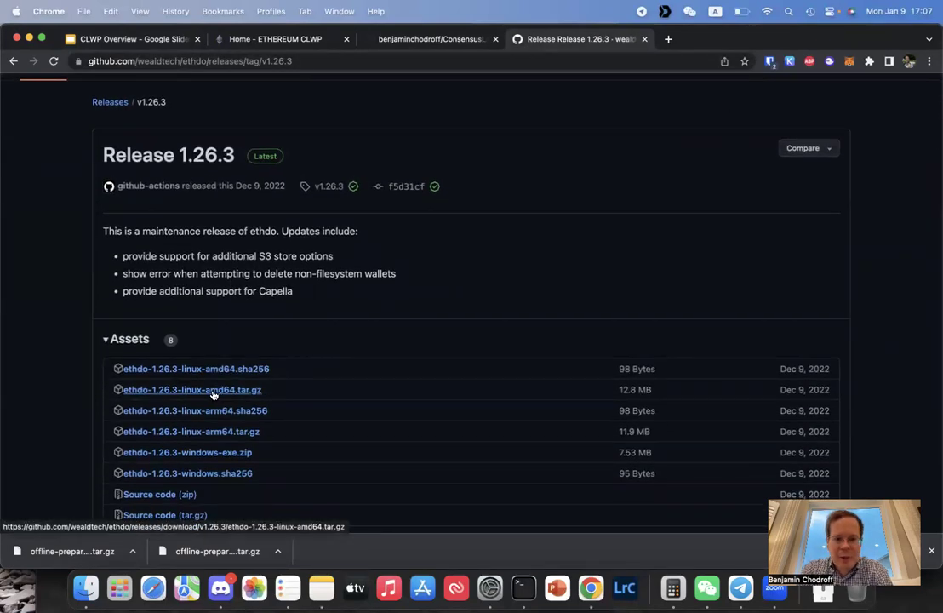
key("super+Tab")
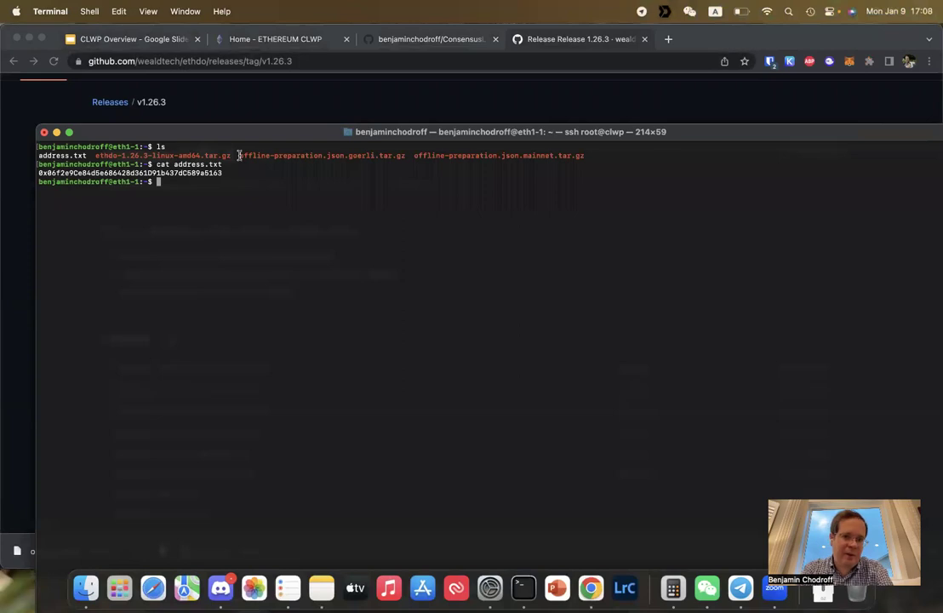
Step: Highlight the tar -zxf extraction line on the How to CLWP (2023/01/09) slide
left_click(158, 39)
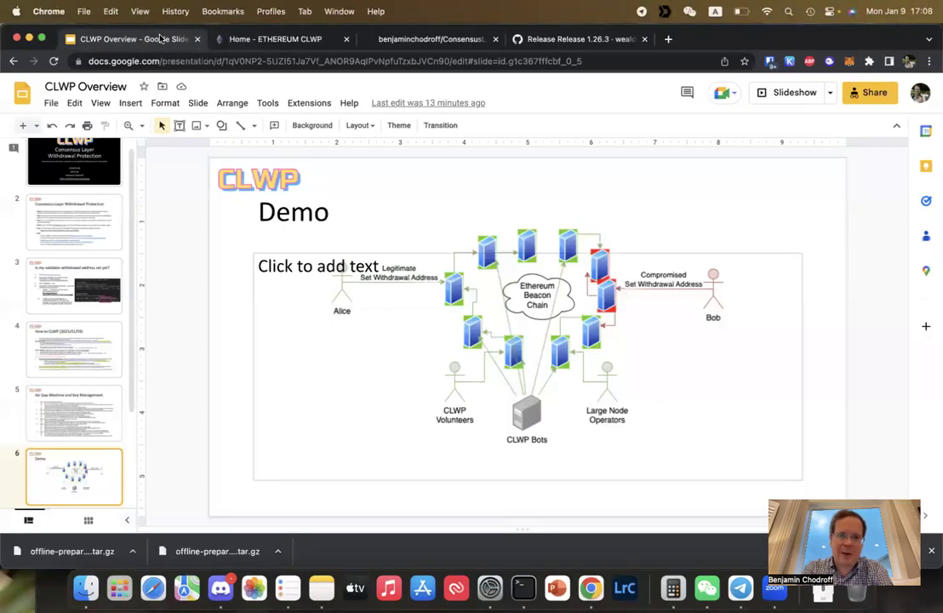
left_click(78, 360)
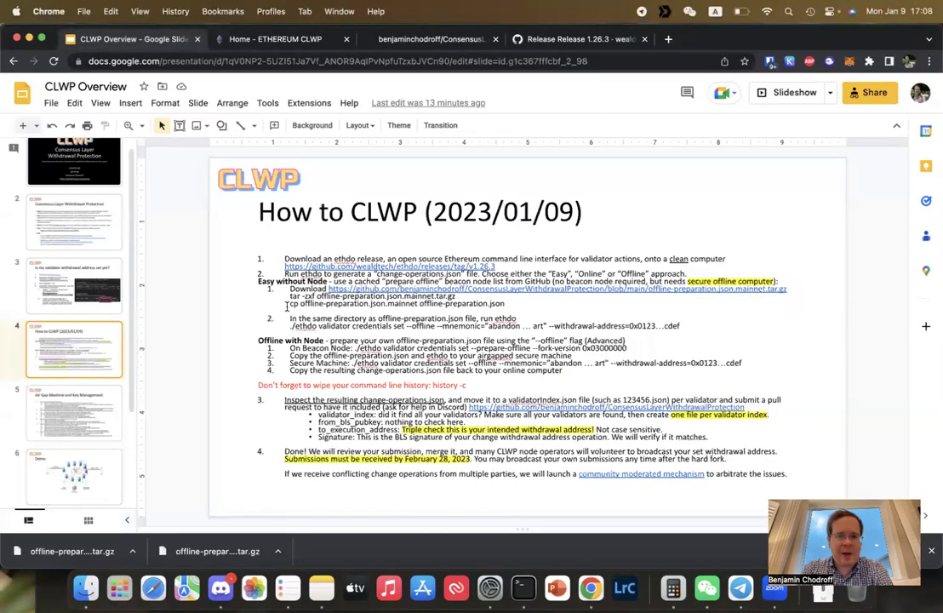
left_click_drag(288, 295, 467, 296)
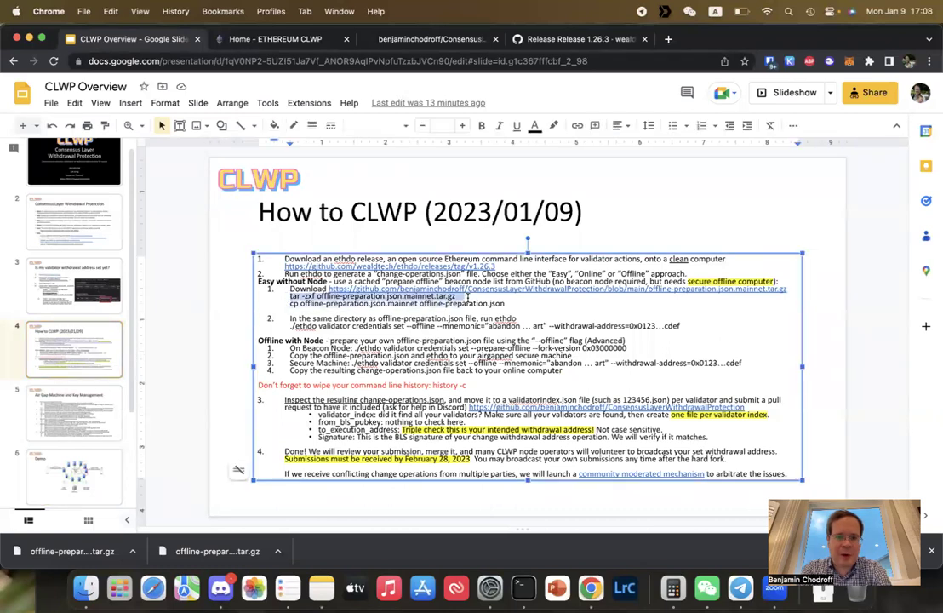
key("super+Tab")
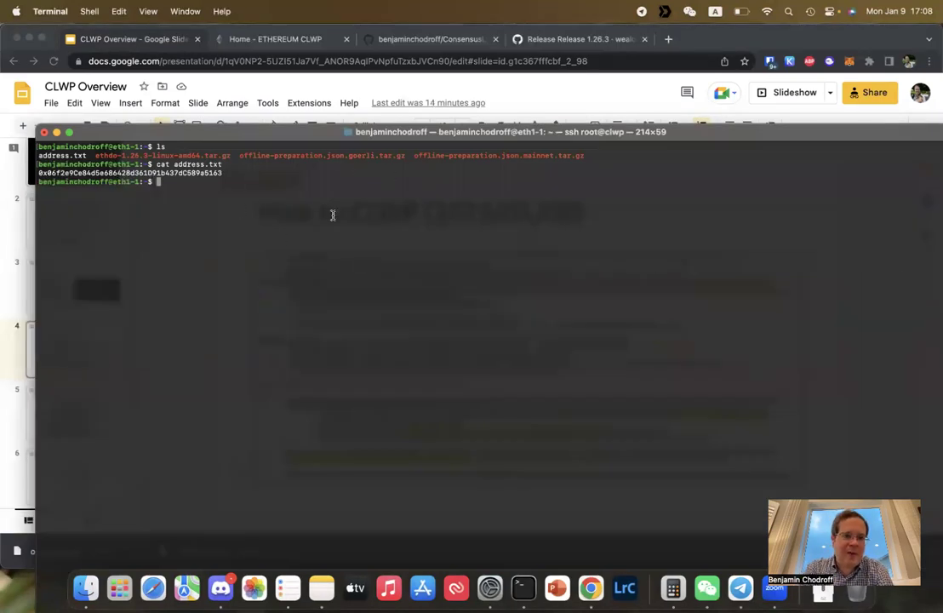
Step: Extract the goerli offline-preparation archive with tar -zxf
type("tar ")
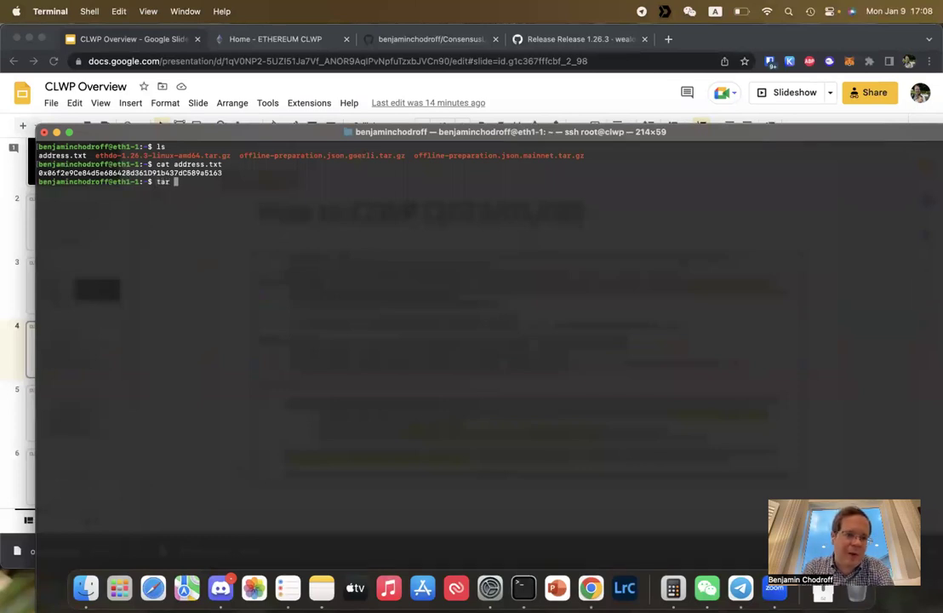
type("-zxf off")
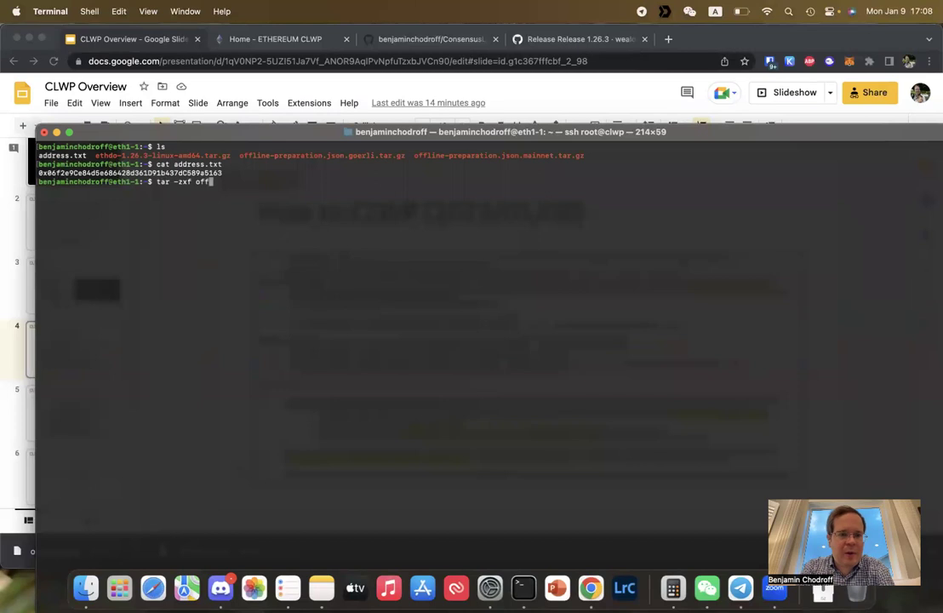
key("Tab")
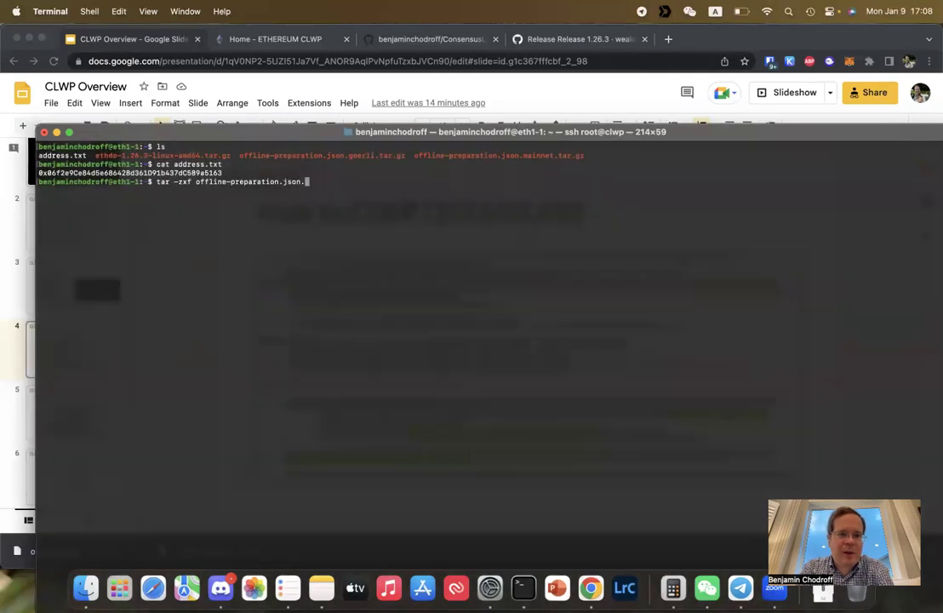
type("go")
key("Tab")
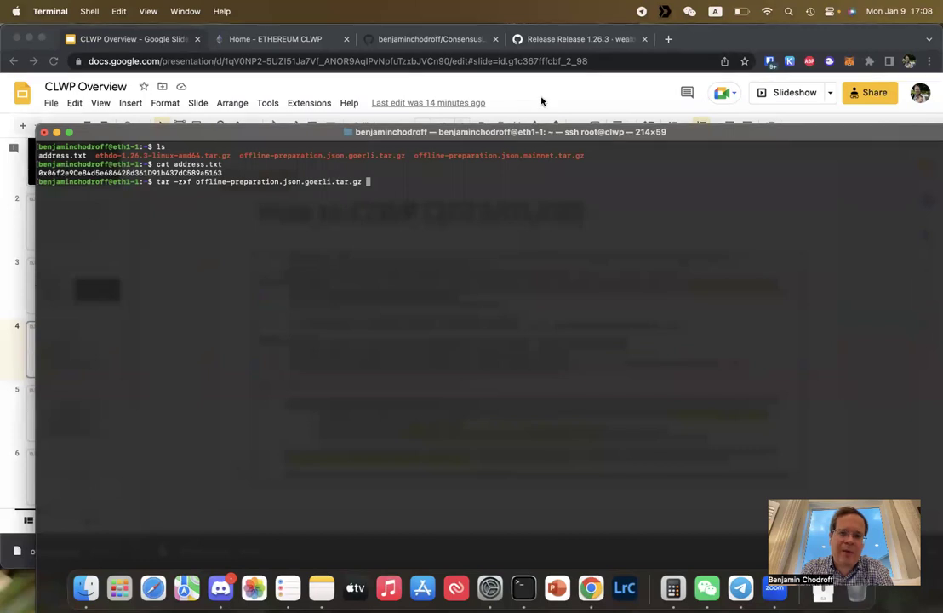
key("Return")
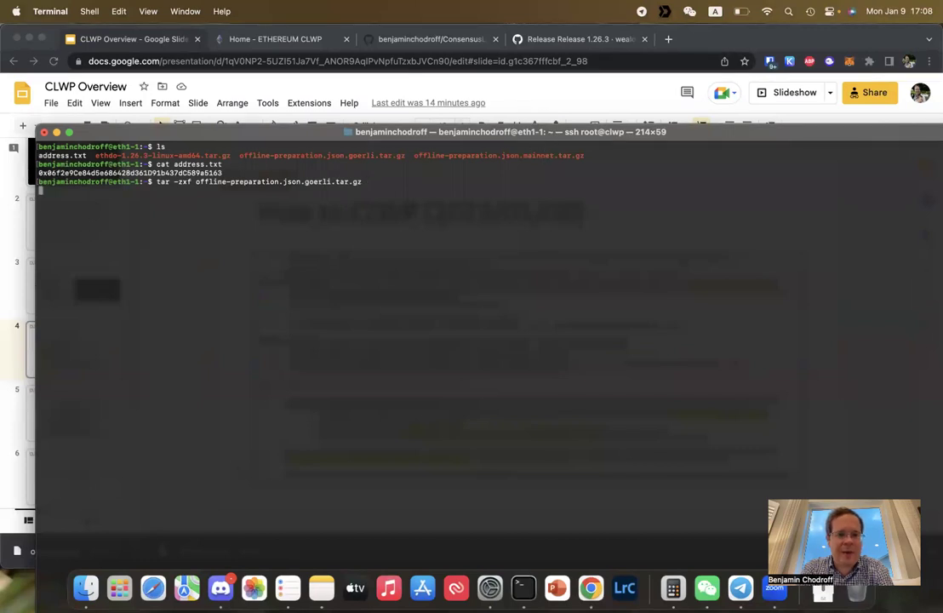
Step: List the folder and rename offline-preparation.json.goerli to offline-preparation.json
type("ls")
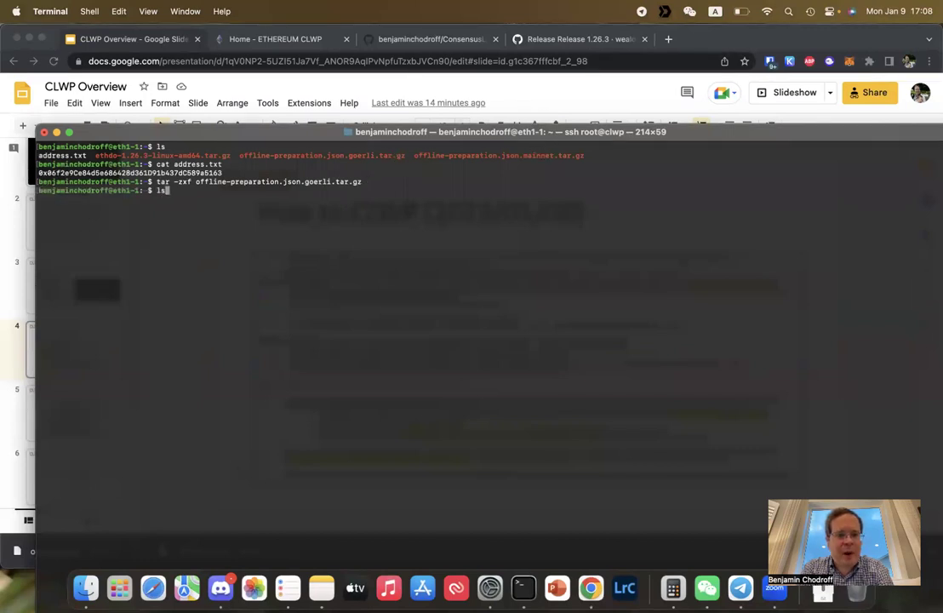
key("Return")
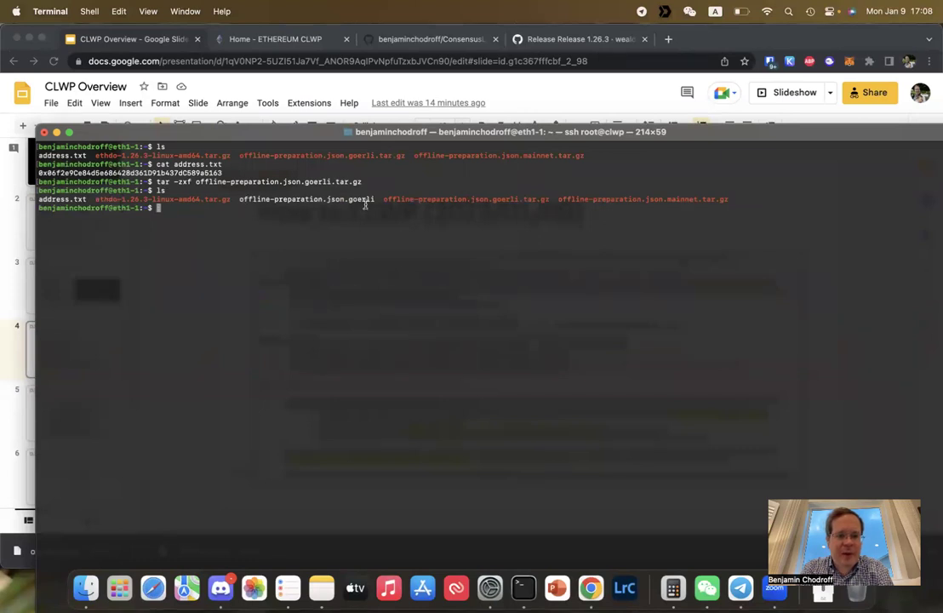
type("mv offline-preparation.json.goerli")
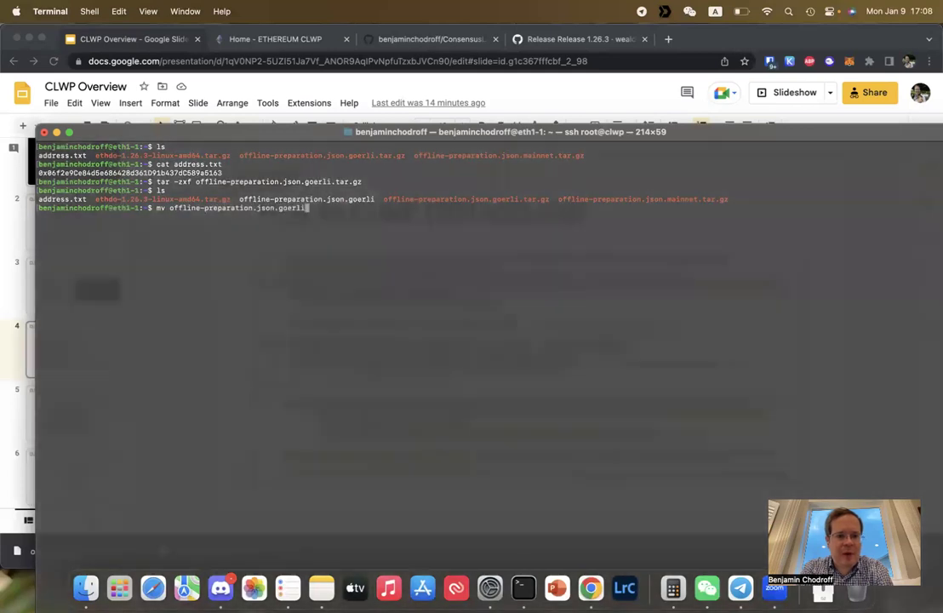
type(" offline-preparation.json.")
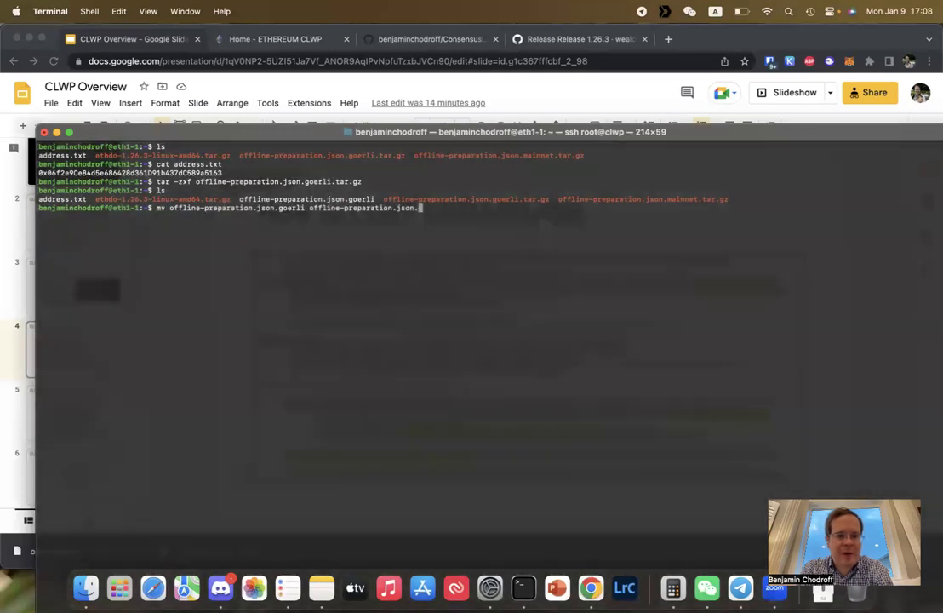
key("BackSpace")
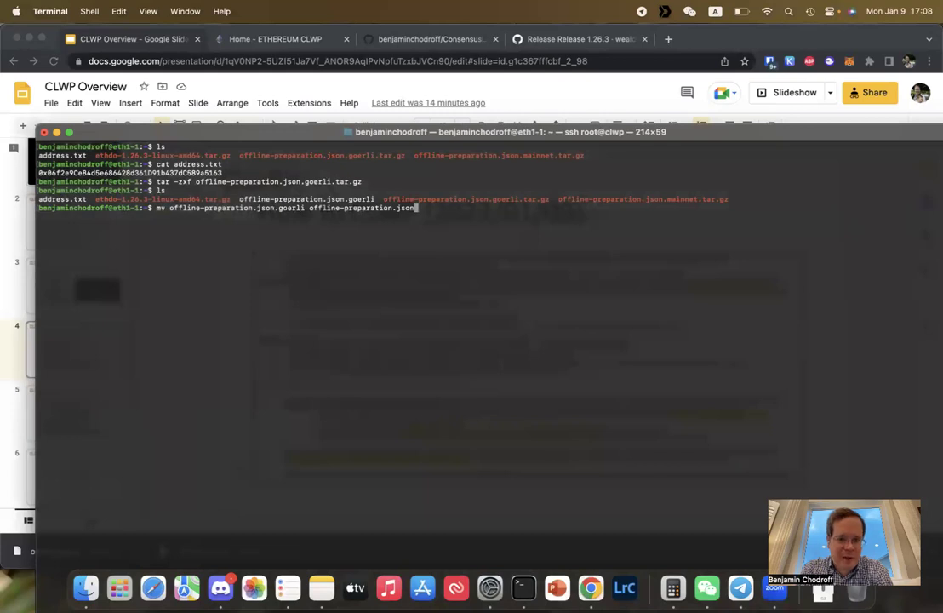
key("Return")
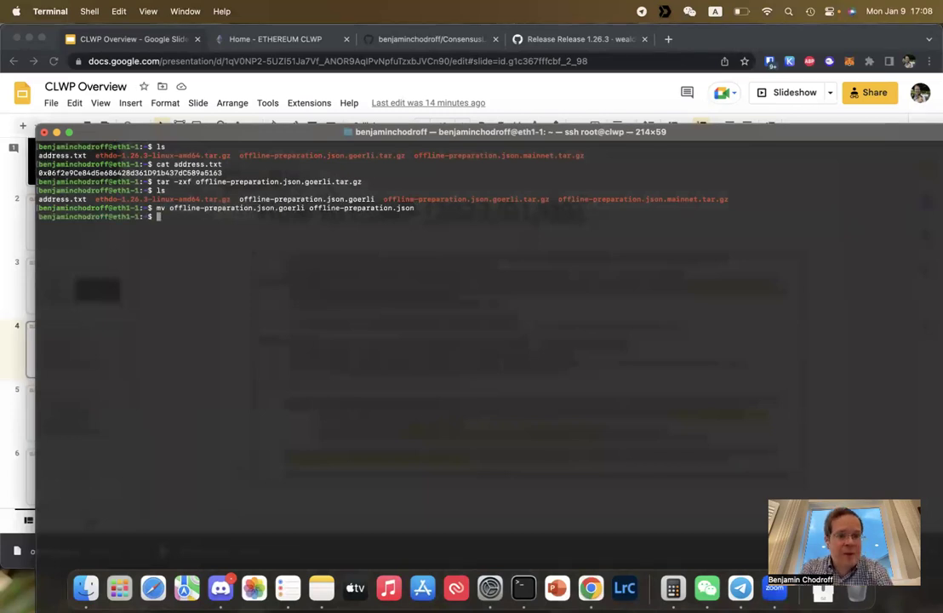
Step: Extract the ethdo 1.26.3 archive and list the folder to confirm
type("tar -zxf ethdo-1.26.3-linux-amd64.tar.gz")
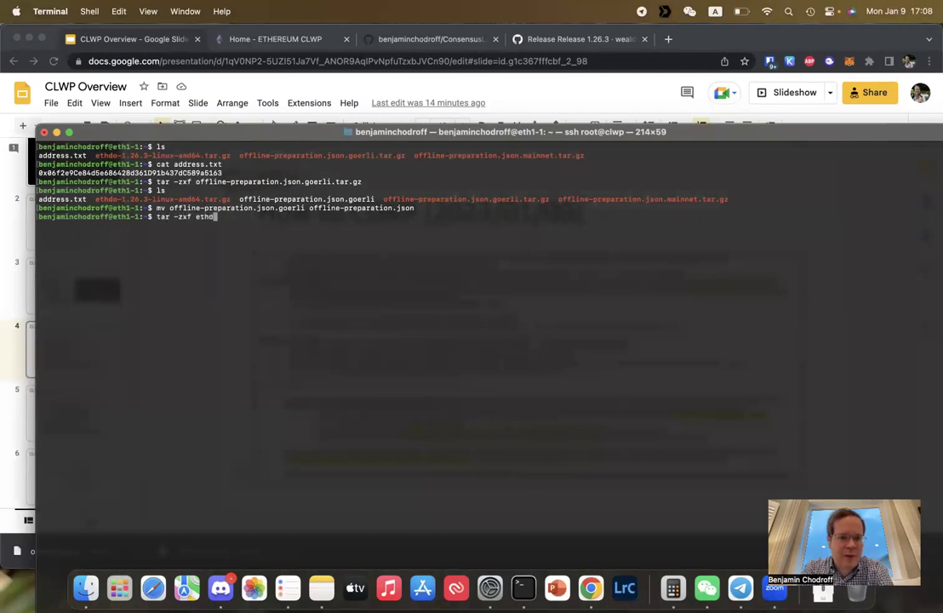
key("Tab")
key("Return")
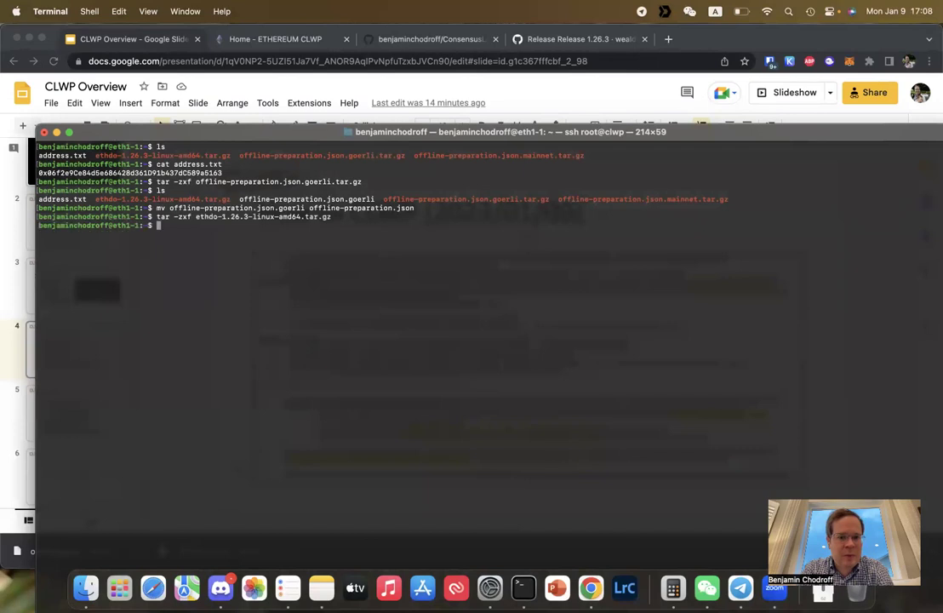
type("ls")
key("Return")
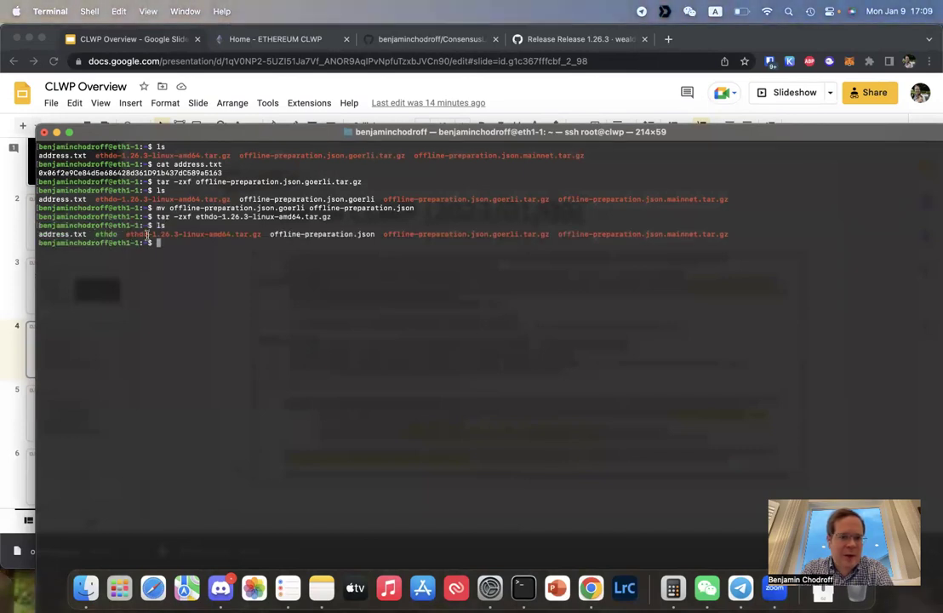
Step: Run ./ethdo to view its usage help, maximize the terminal window, and list files
type("./ethdo")
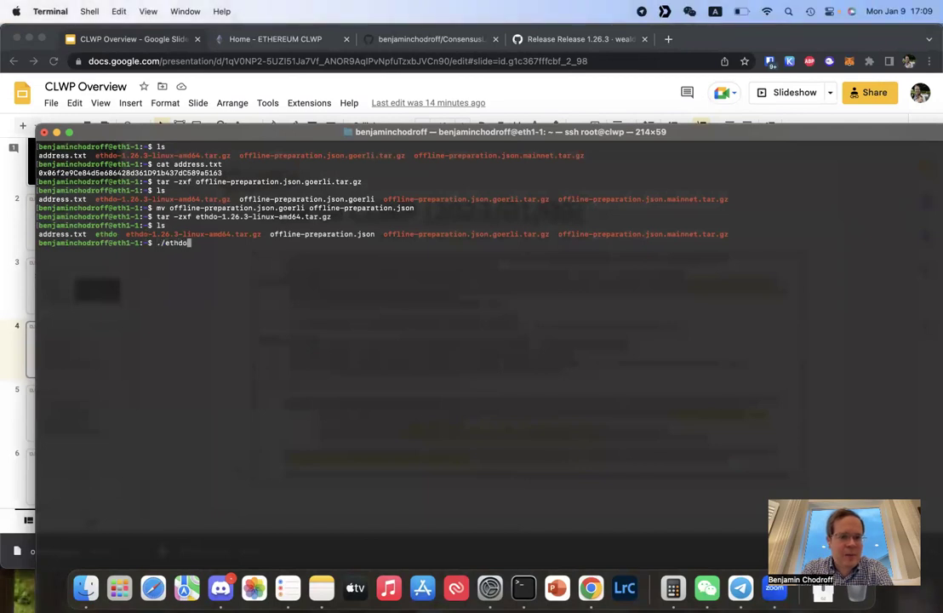
key("Return")
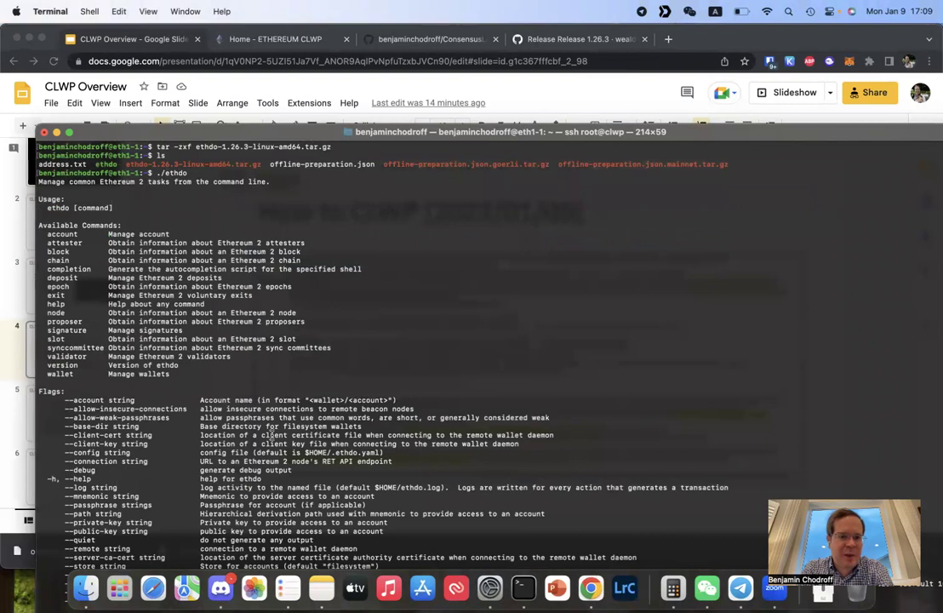
left_click_drag(272, 131, 257, 73)
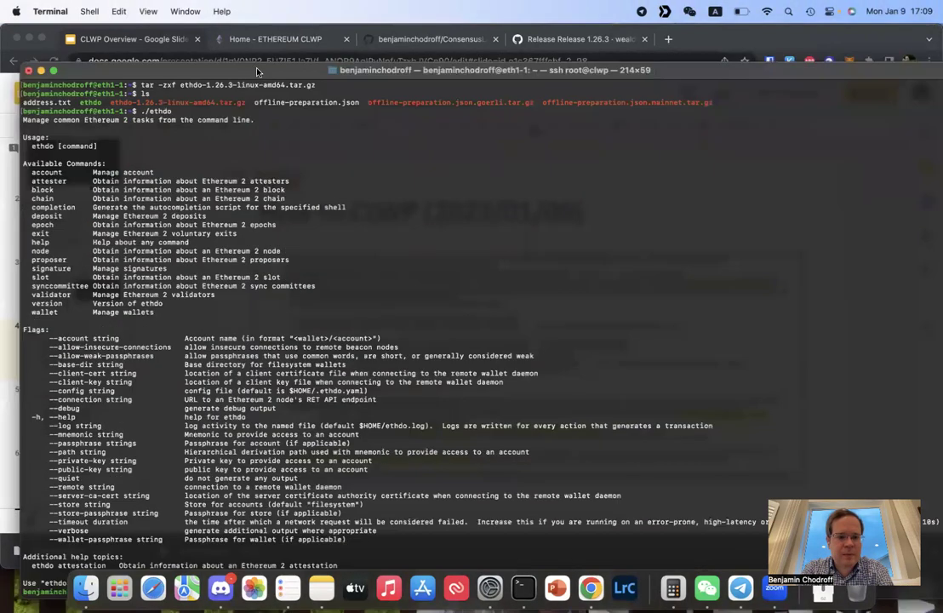
double_click(254, 70)
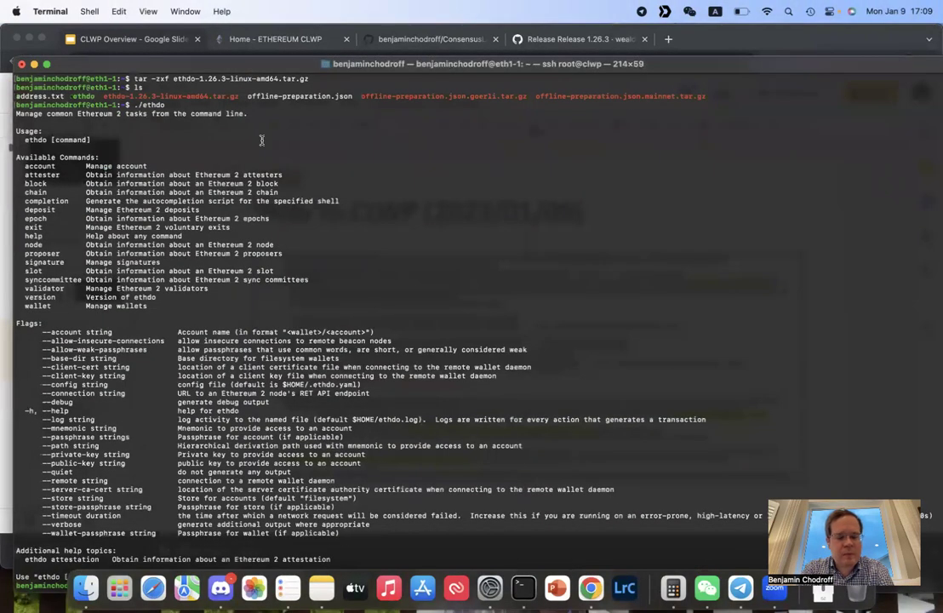
type("ls")
key("Return")
Step: Run the offline ethdo credentials set command with $SEED and the copied withdrawal address; it fails on the misspelled flag
type("./")
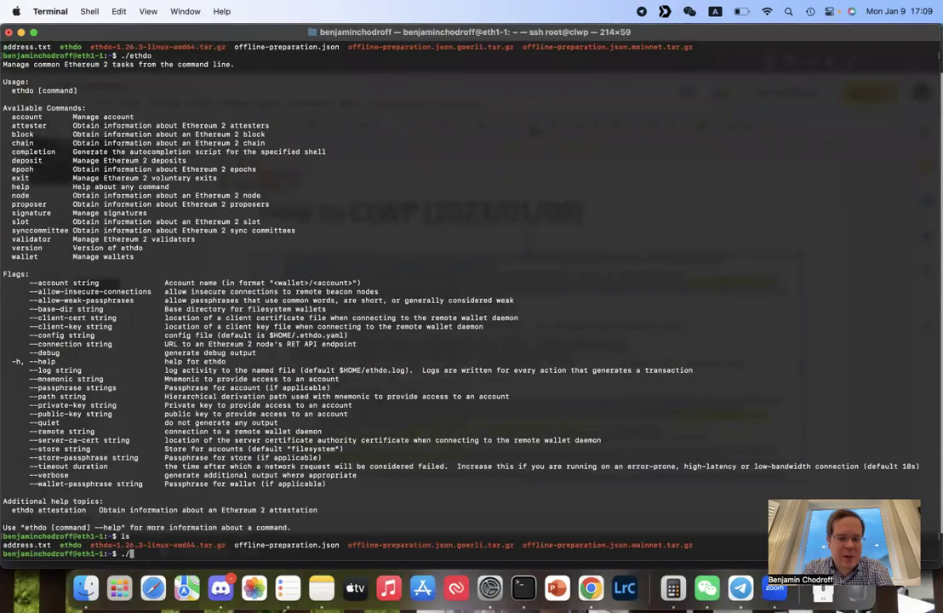
type("ethdo ")
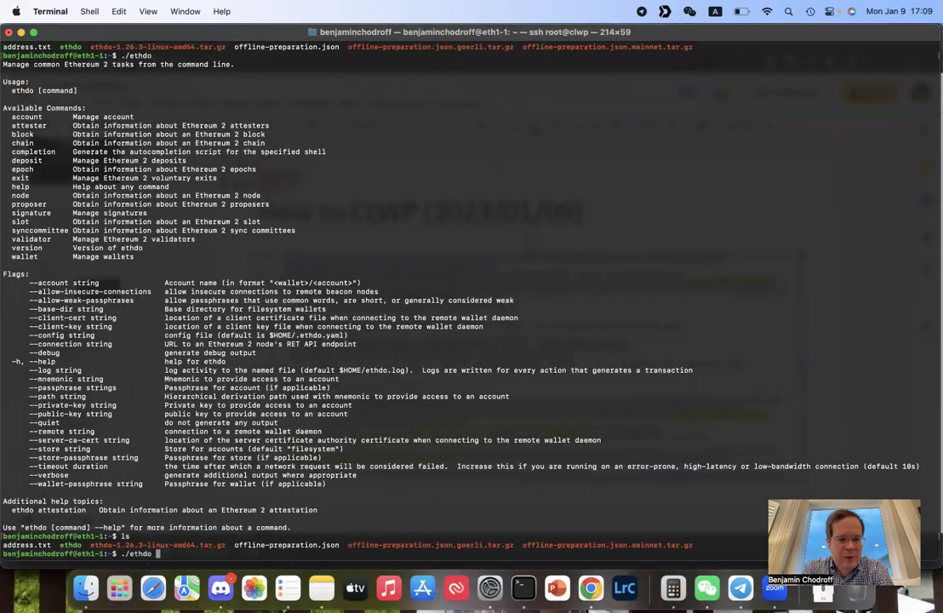
type("validat")
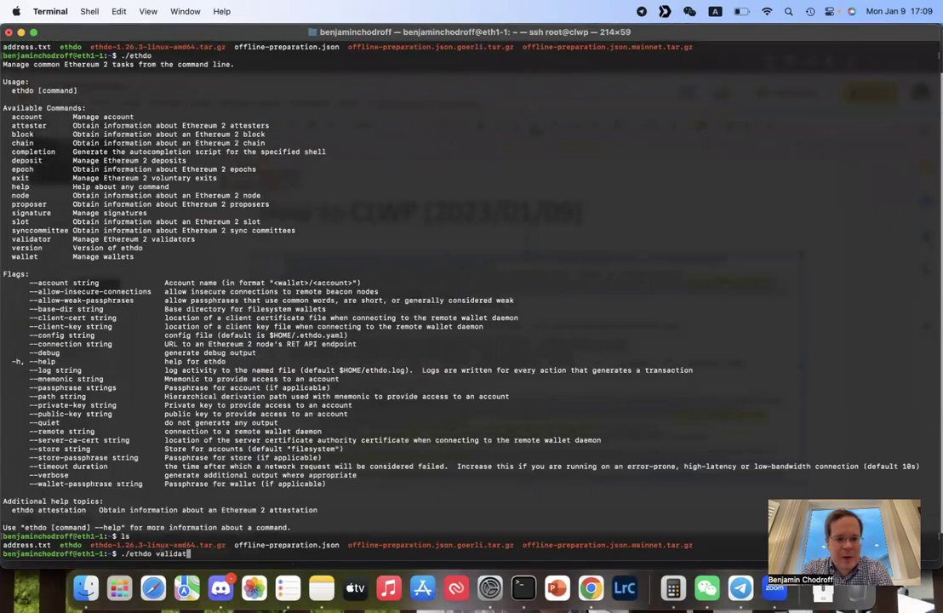
type("or credentials")
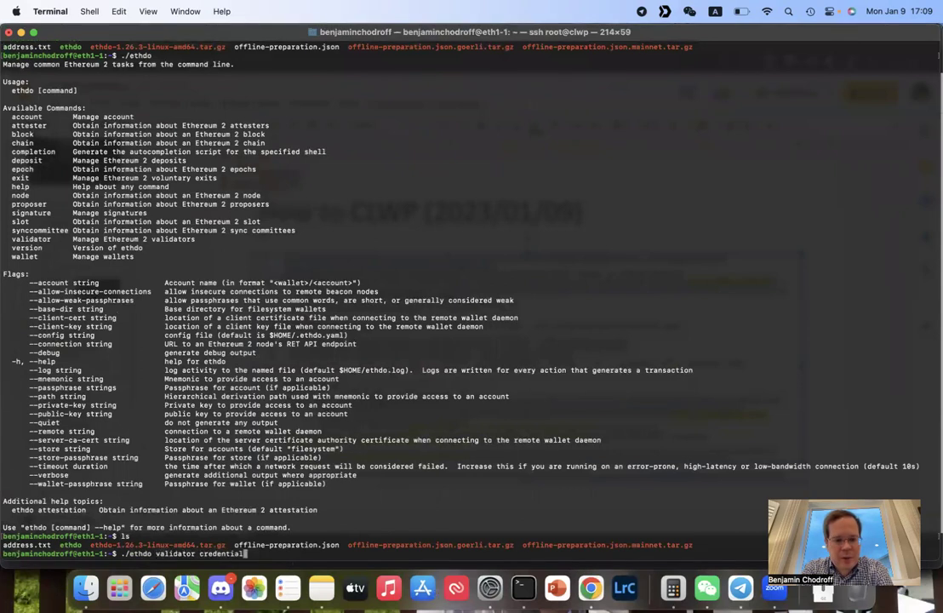
type(" set --offline ")
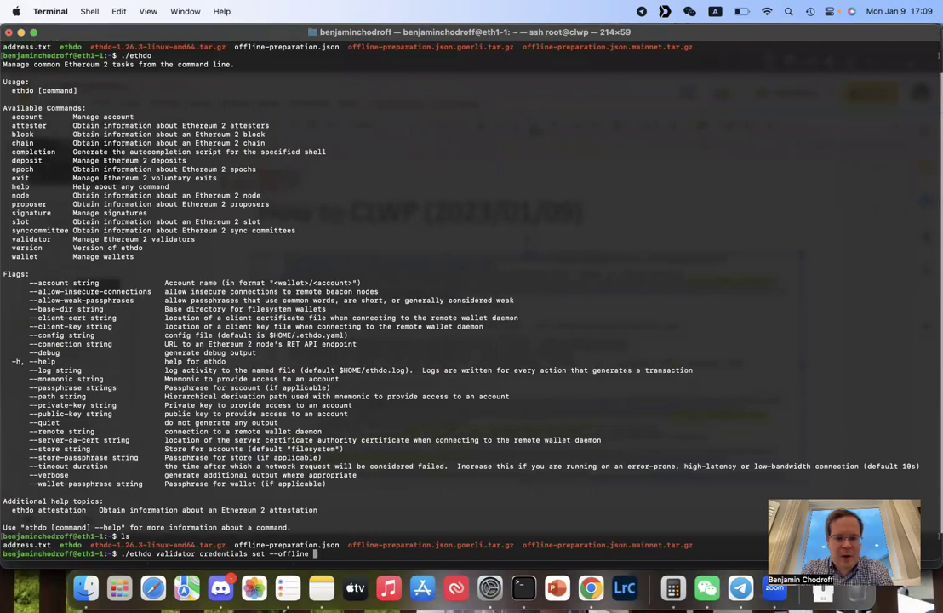
type("--")
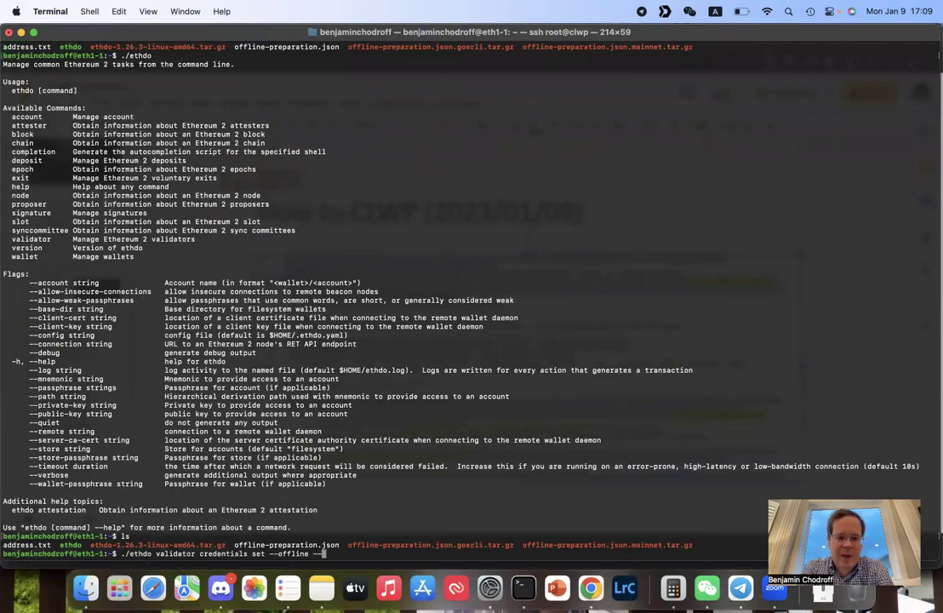
type("mnemo")
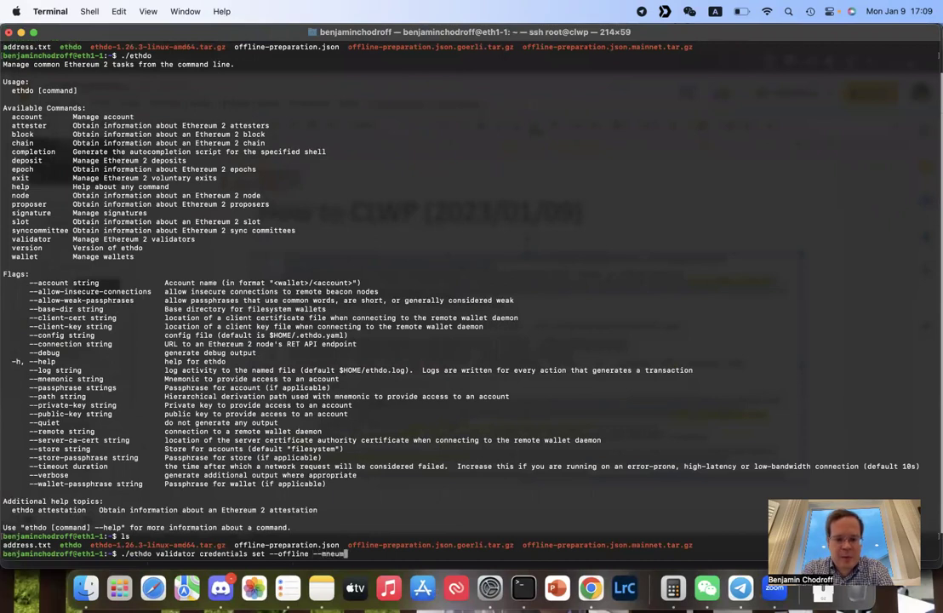
type("onic=")
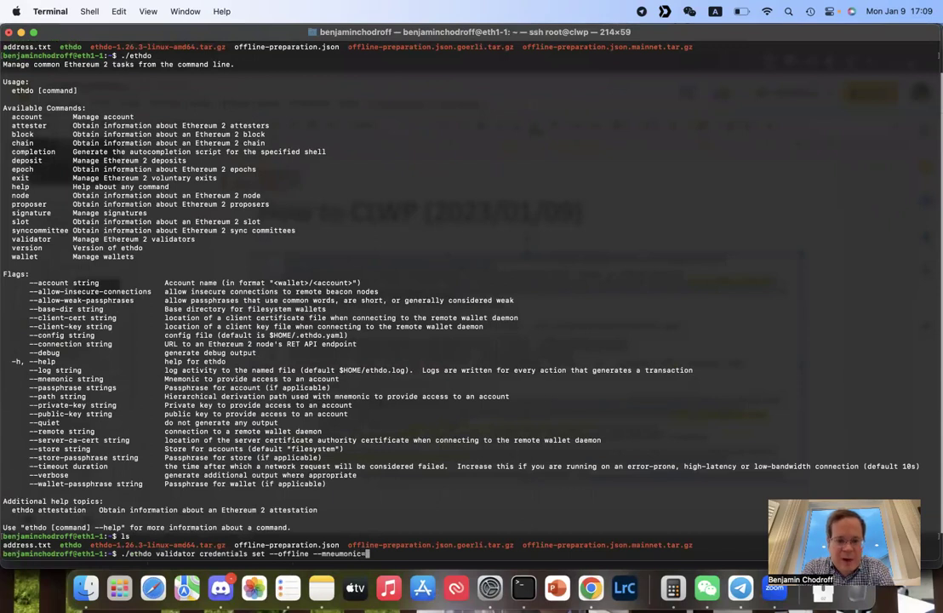
type("\"$SEED\"")
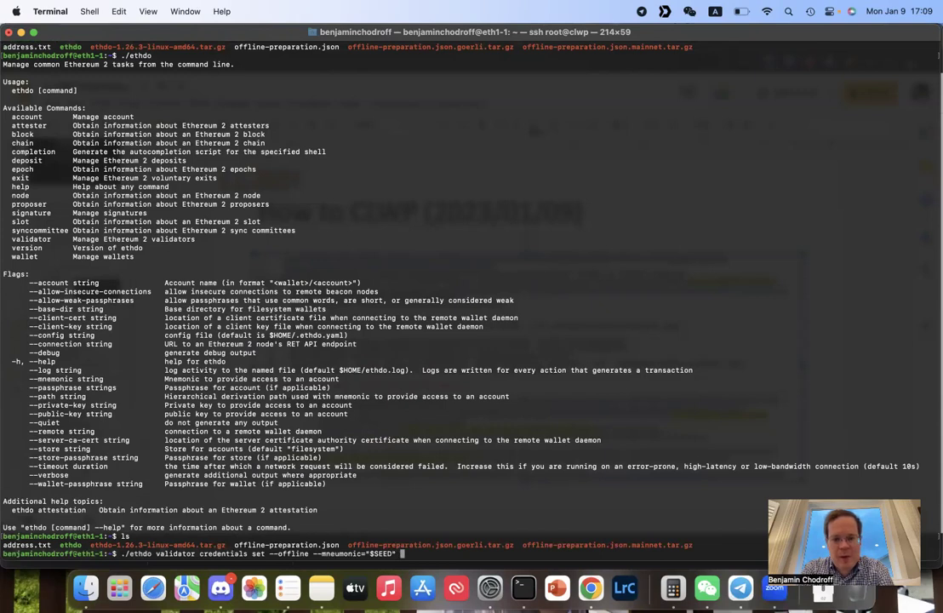
type("--")
type("w")
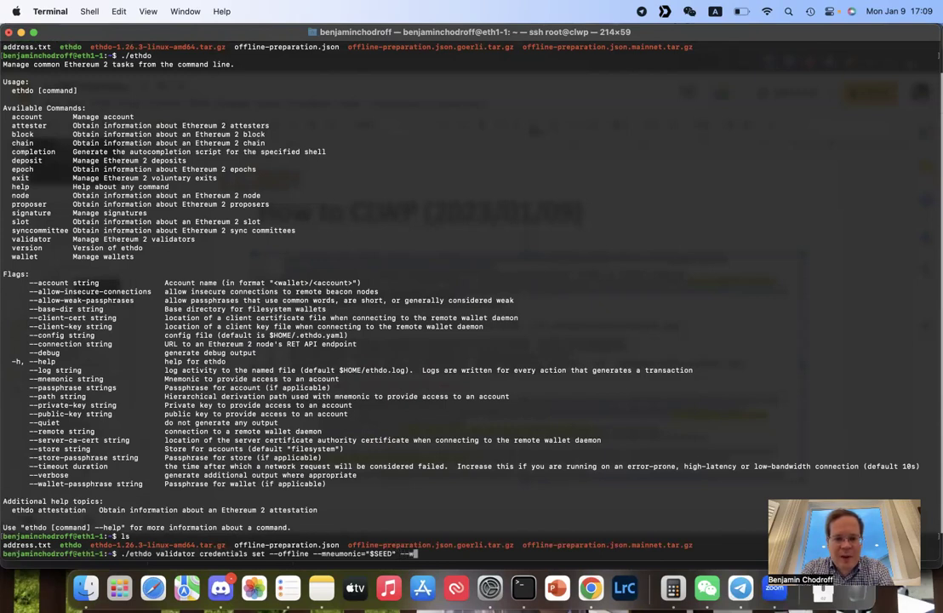
type("ithdrawal-address=")
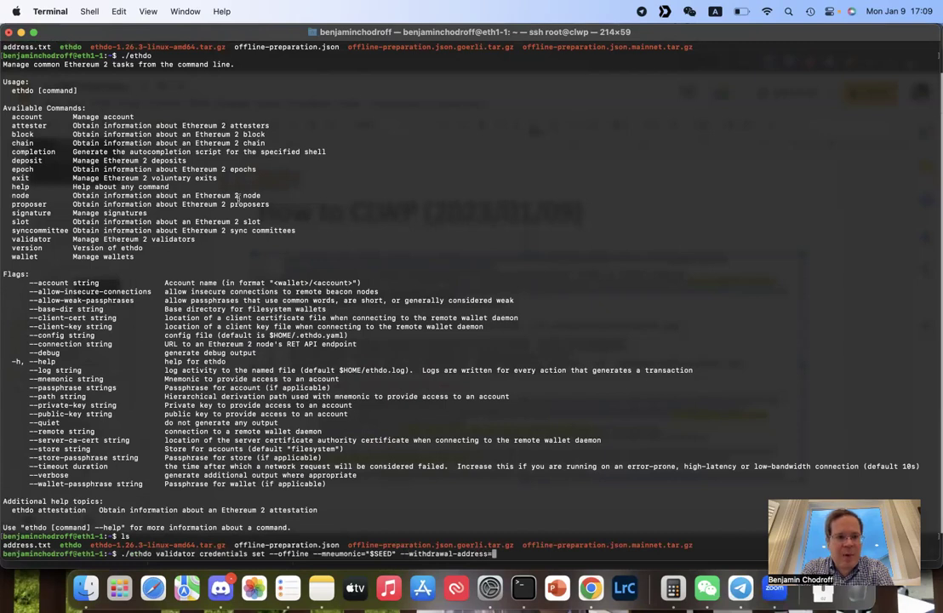
scroll(125, 380, "up", 5)
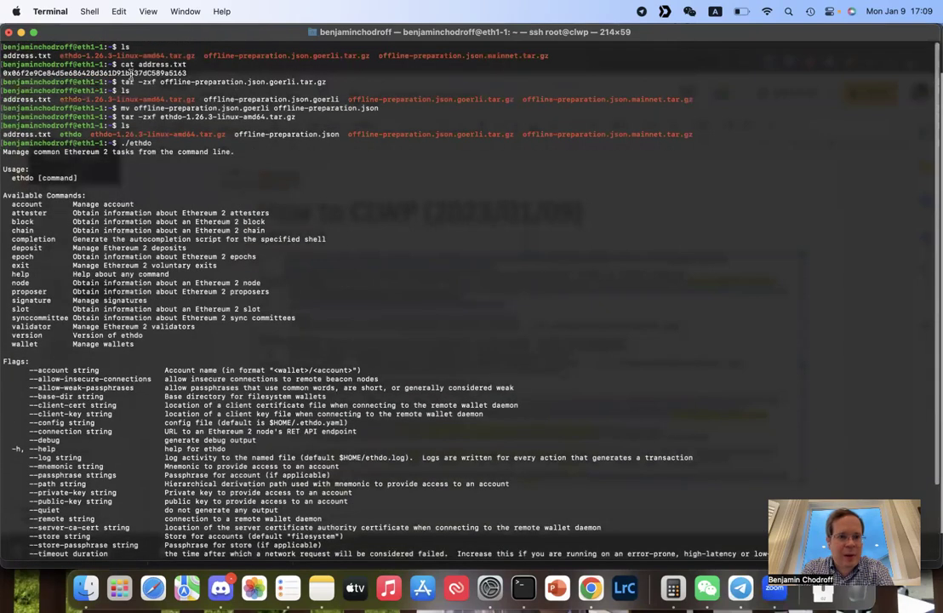
double_click(130, 74)
scroll(463, 335, "down", 5)
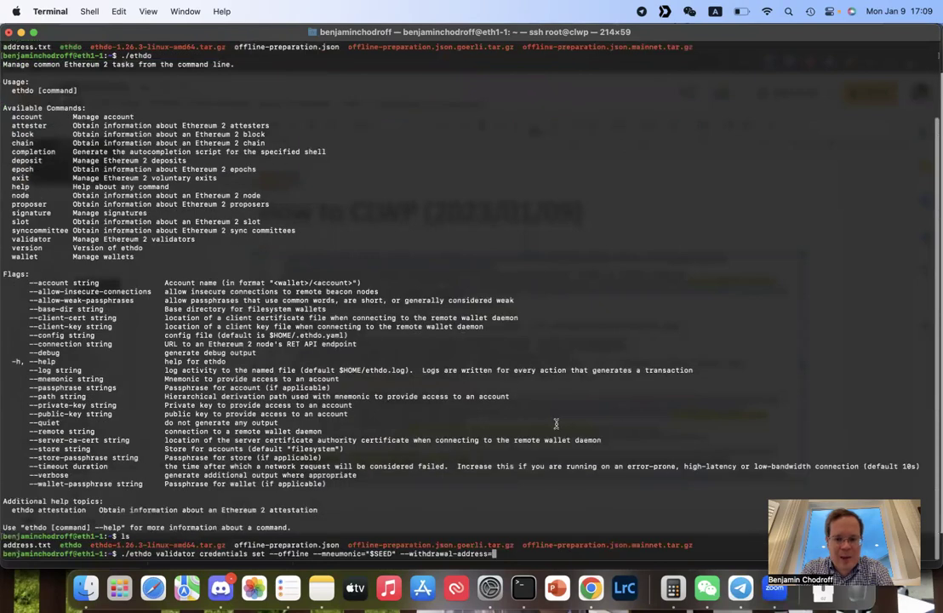
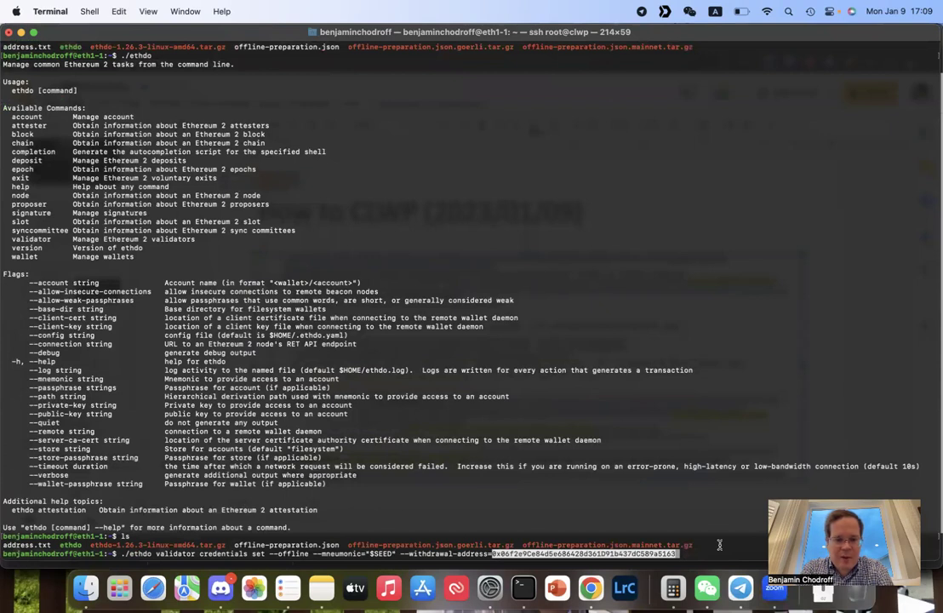
key("Return")
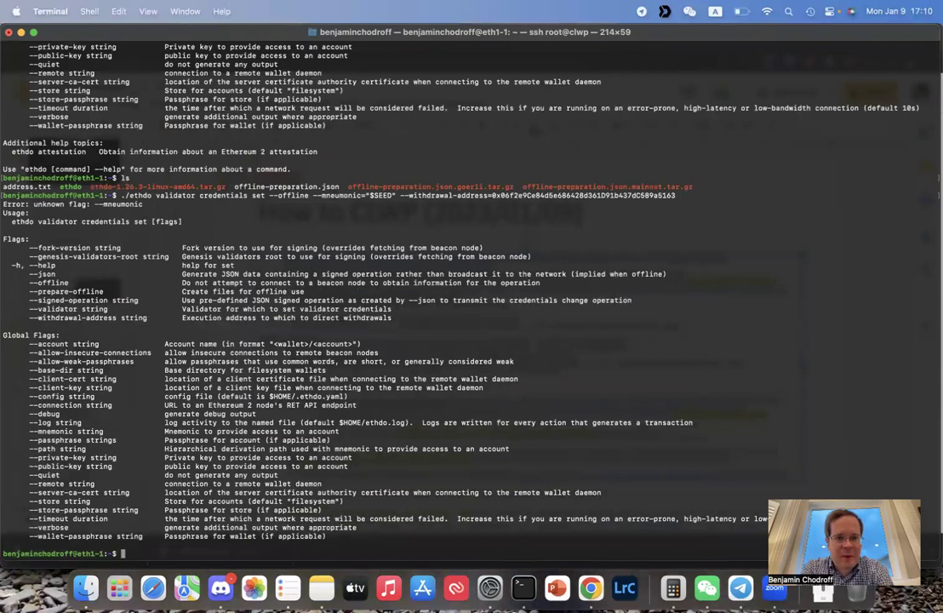
key("Up")
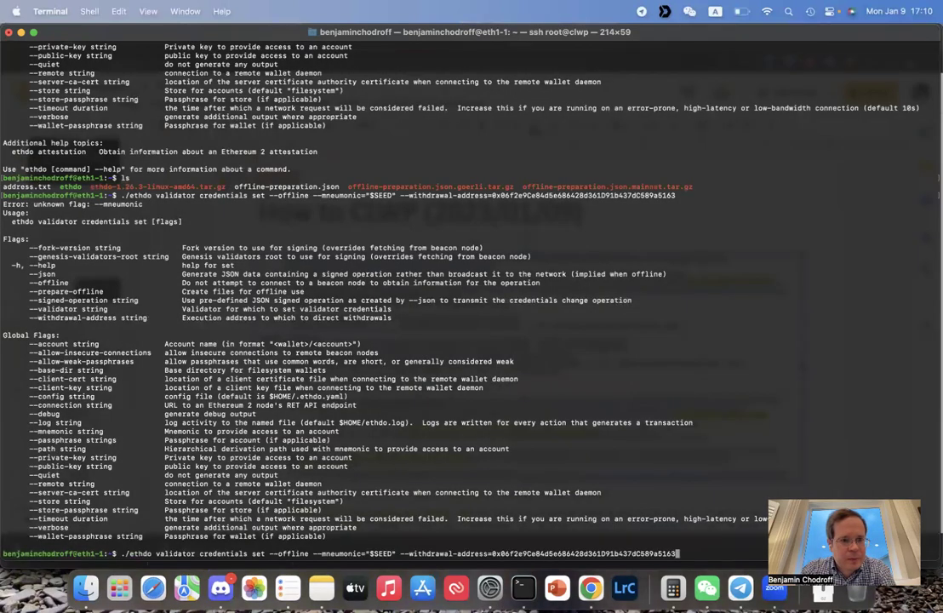
Step: Fix the misspelled mnemonic flag and rerun the offline credentials change command
key("Left")
key("Left")
key("Left")
key("Left")
key("Left")
key("Left")
key("Left")
key("Left")
key("Left")
key("Left")
key("Left")
key("Left")
key("Left")
key("Left")
key("Left")
key("Left")
key("Left")
key("Left")
key("Left")
key("Left")
key("Left")
key("Left")
key("Left")
key("Left")
key("Left")
key("Left")
key("Left")
key("Left")
key("Left")
key("Left")
key("Left")
key("Left")
key("Left")
key("Left")
key("Left")
key("Left")
key("Left")
key("Left")
key("Left")
key("Left")
key("Left")
key("Left")
key("Left")
key("Left")
key("Left")
key("Left")
key("Left")
key("Left")
key("Left")
key("Left")
key("Left")
key("Left")
key("Left")
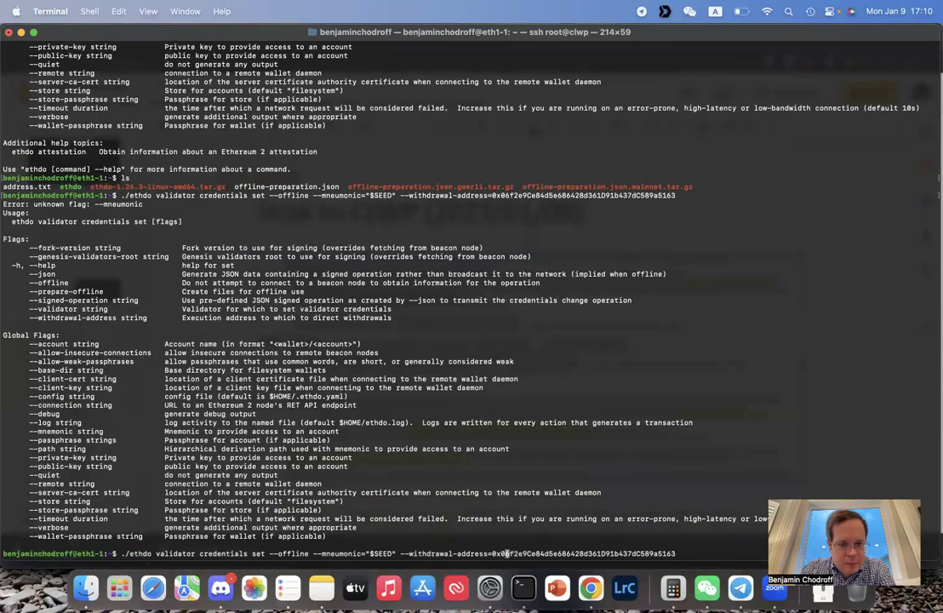
key("Left")
key("Left")
key("Left")
key("Left")
key("Left")
key("Left")
key("Left")
key("Left")
key("Left")
key("Left")
key("Left")
key("Left")
key("Left")
key("Left")
key("Left")
key("Left")
key("Left")
key("Left")
key("Left")
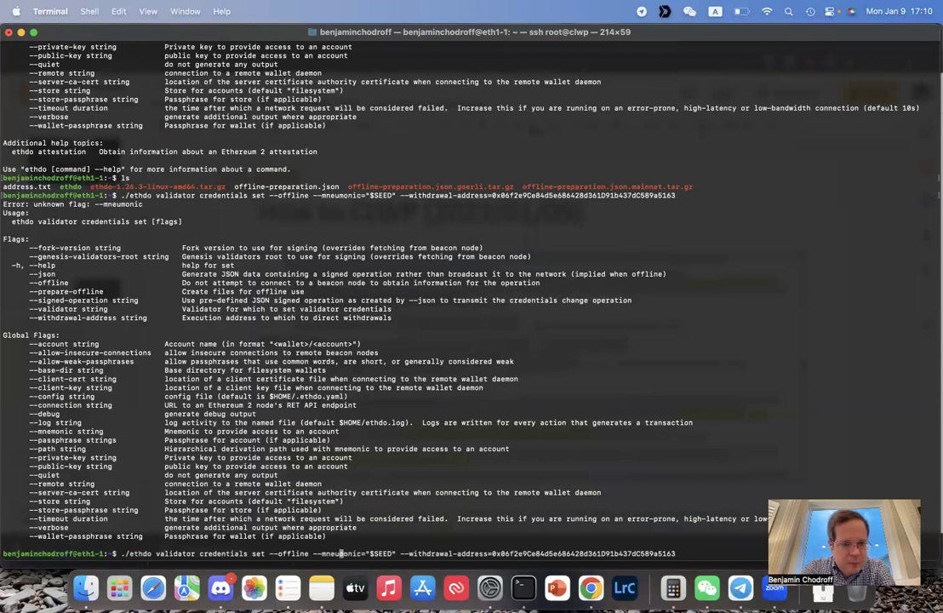
key("BackSpace")
key("Return")
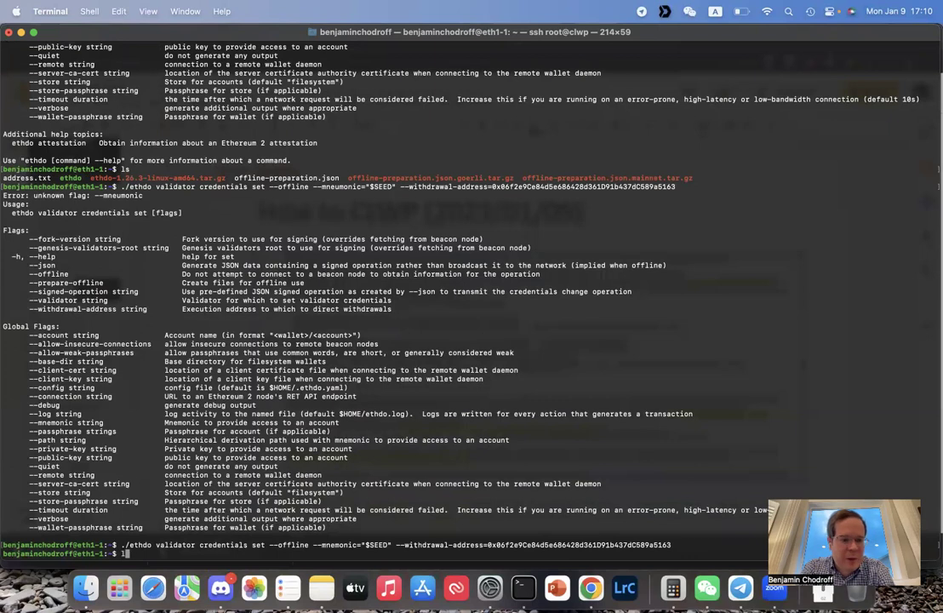
Step: List the files, highlighting the --offline option and the new change-operations.json
key("Return")
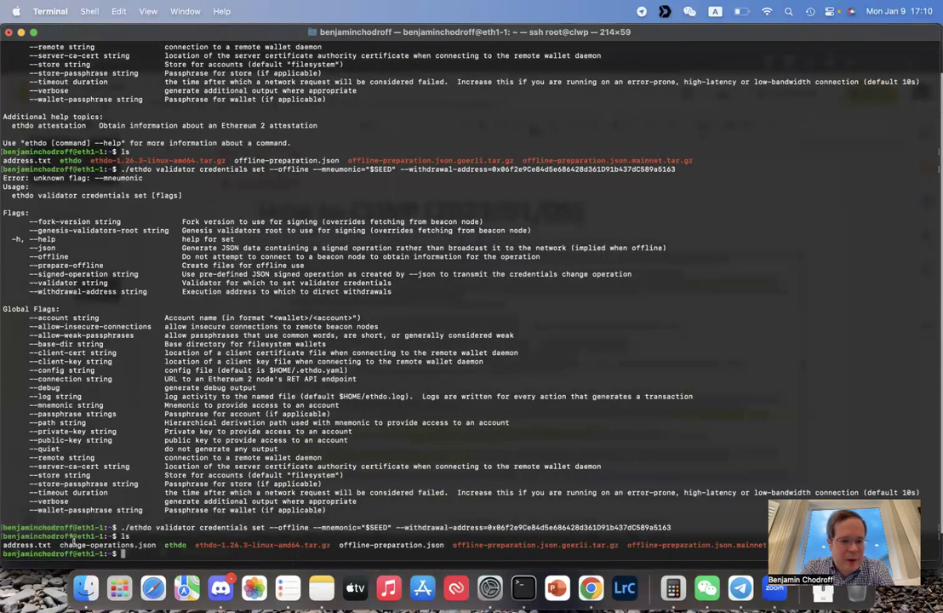
double_click(293, 527)
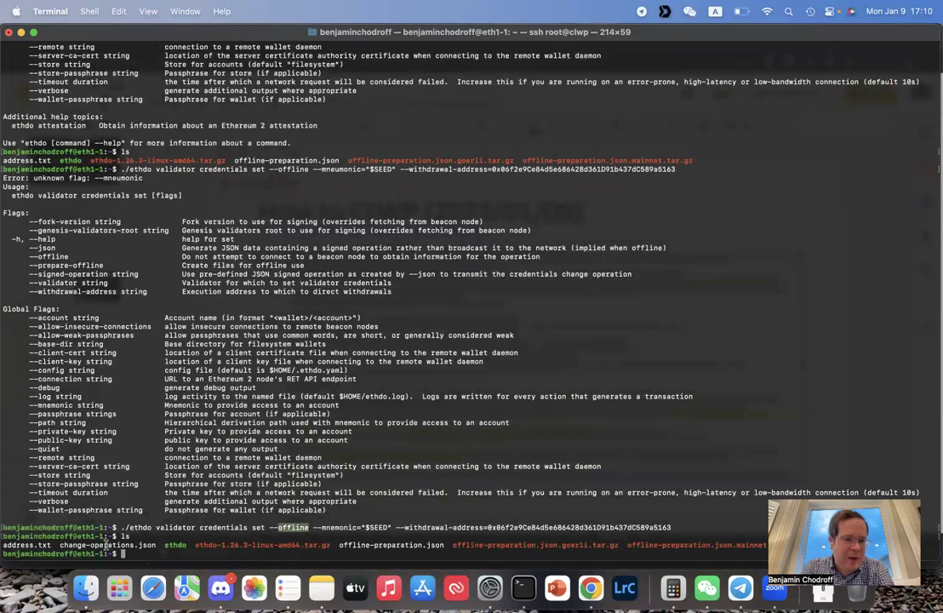
left_click_drag(91, 545, 155, 545)
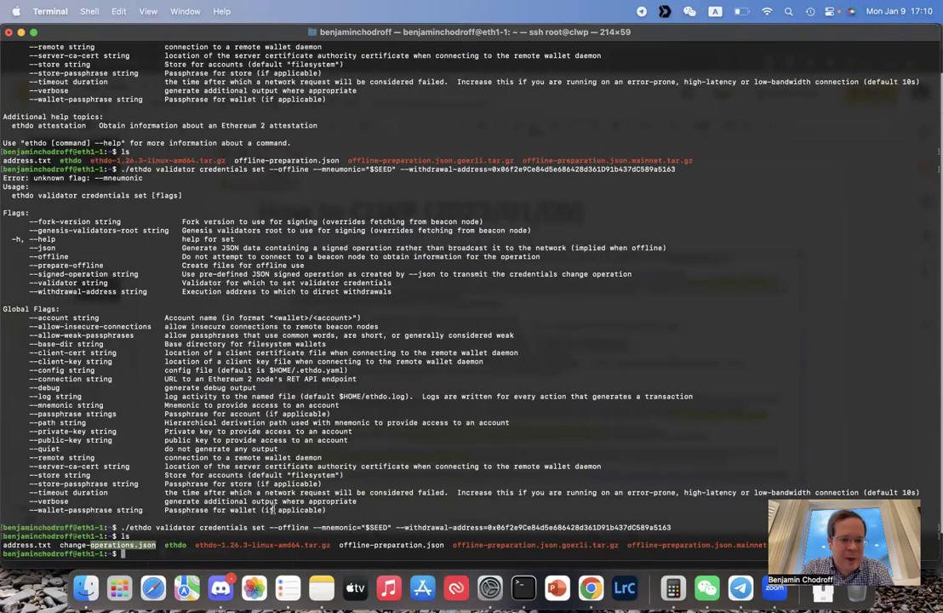
type("cat ch")
key("Tab")
Step: Print change-operations.json and highlight validator indexes 395212 and 398919
key("Return")
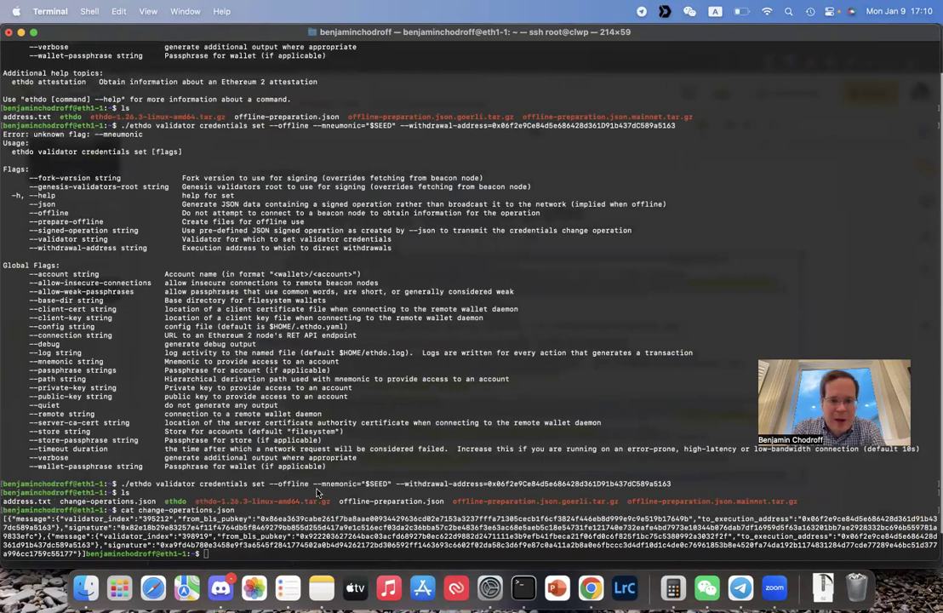
double_click(158, 518)
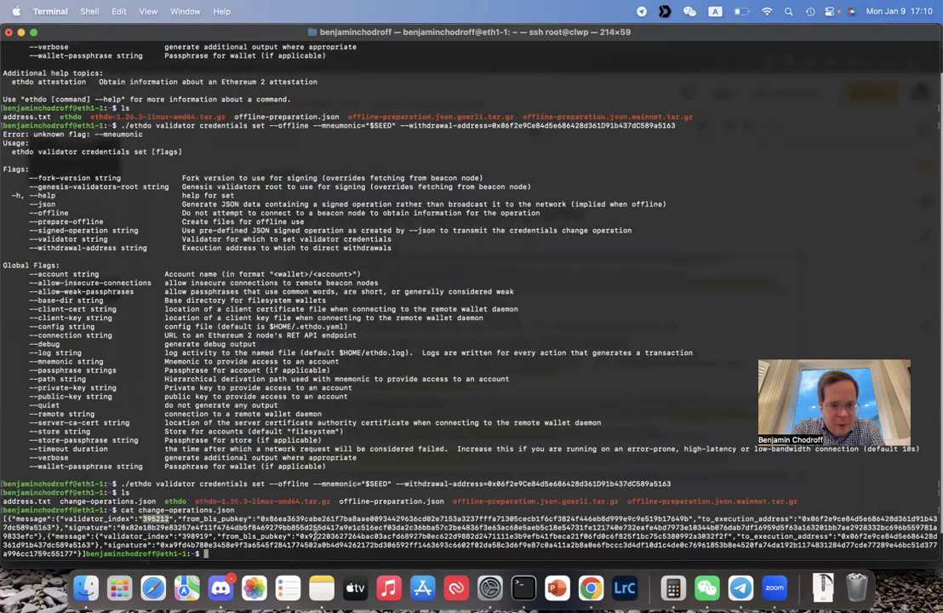
double_click(196, 536)
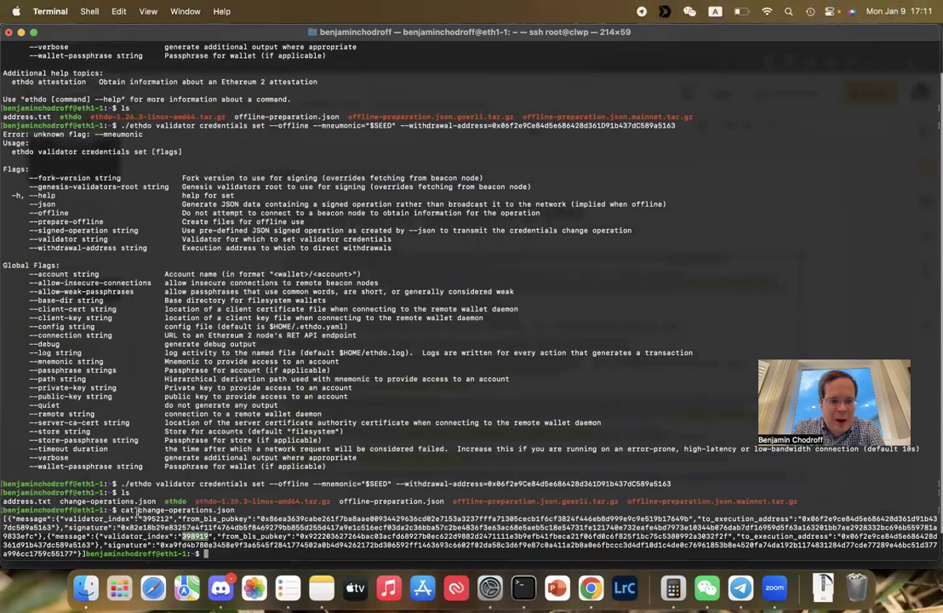
left_click_drag(139, 511, 234, 514)
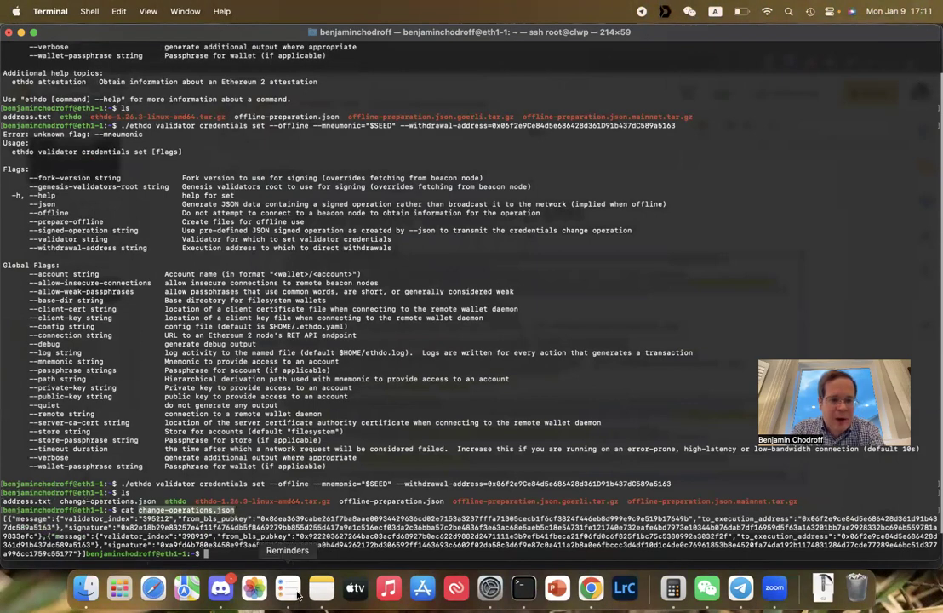
left_click(449, 457)
Step: Open change-operations.json in vim and break the second validator's entry onto its own line
type("vim ")
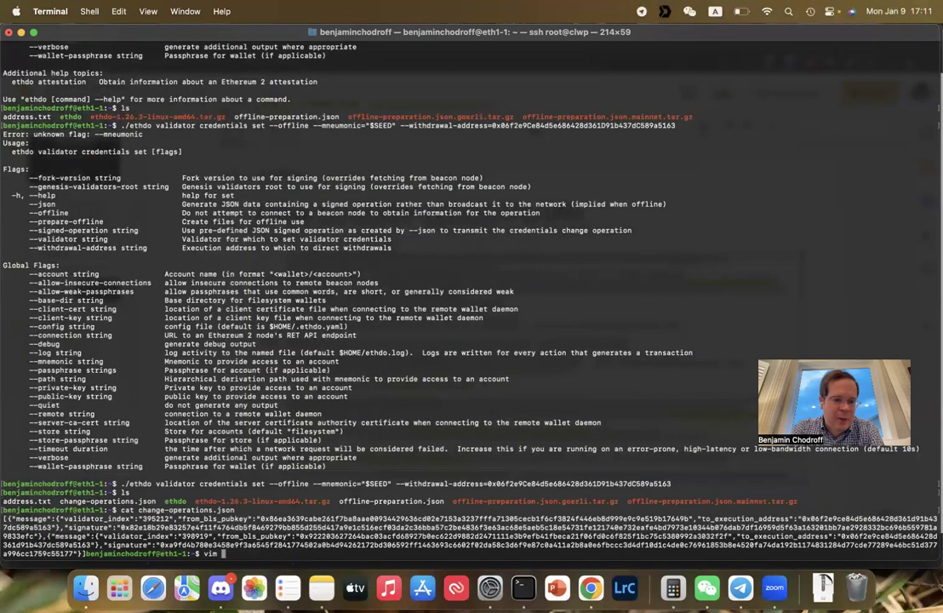
type("ch")
key("Tab")
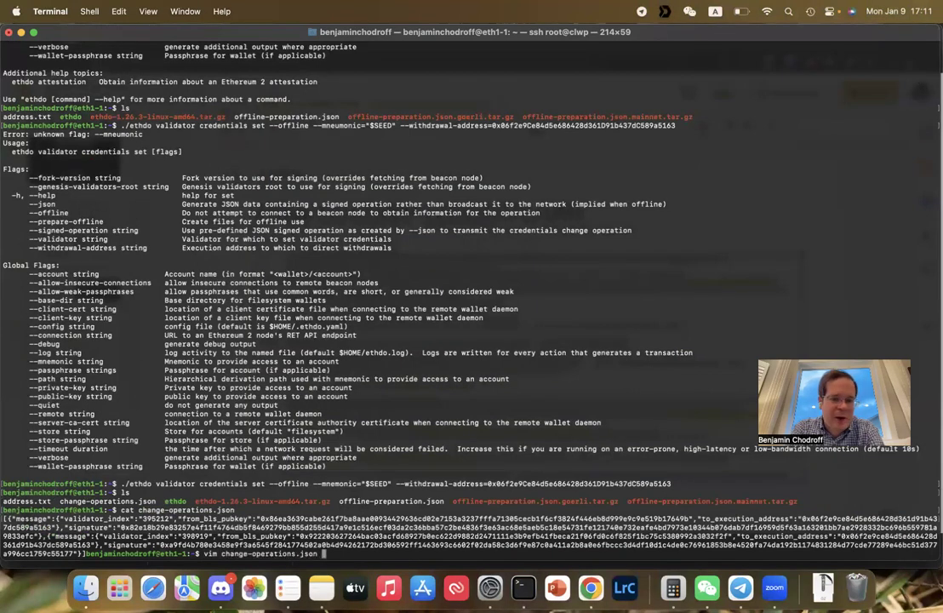
key("Return")
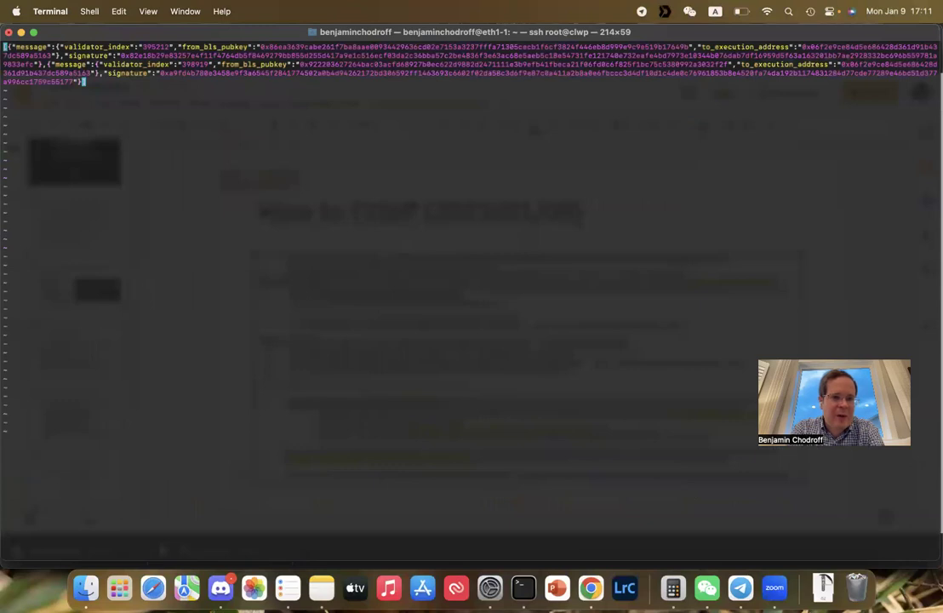
type("/message")
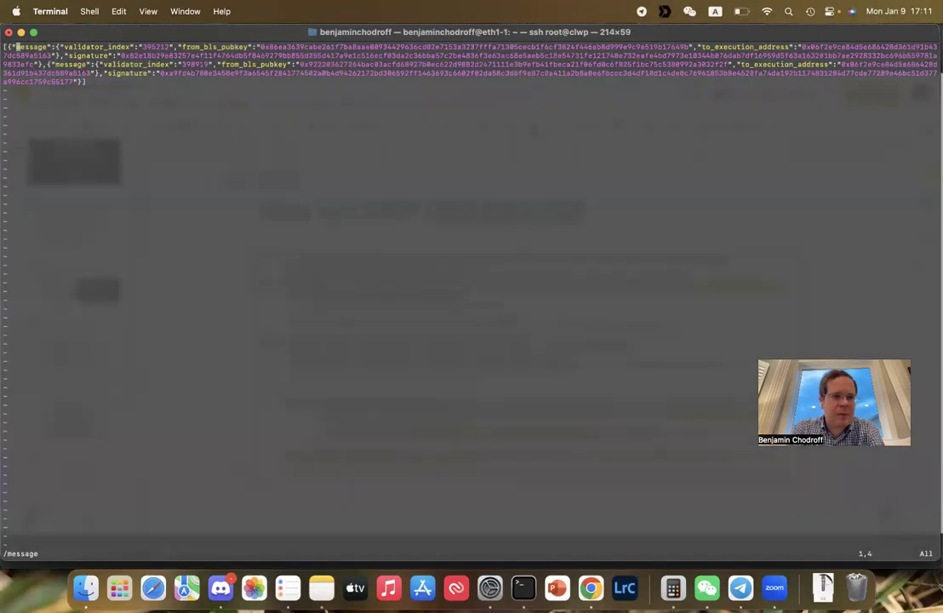
type("/message")
key("Return")
key("l")
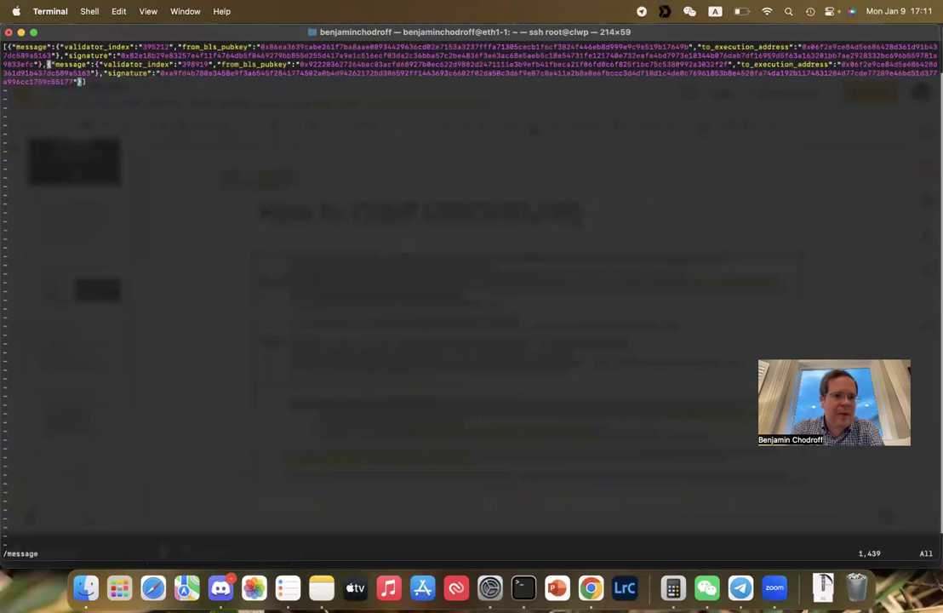
key("i")
key("Return")
key("BackSpace")
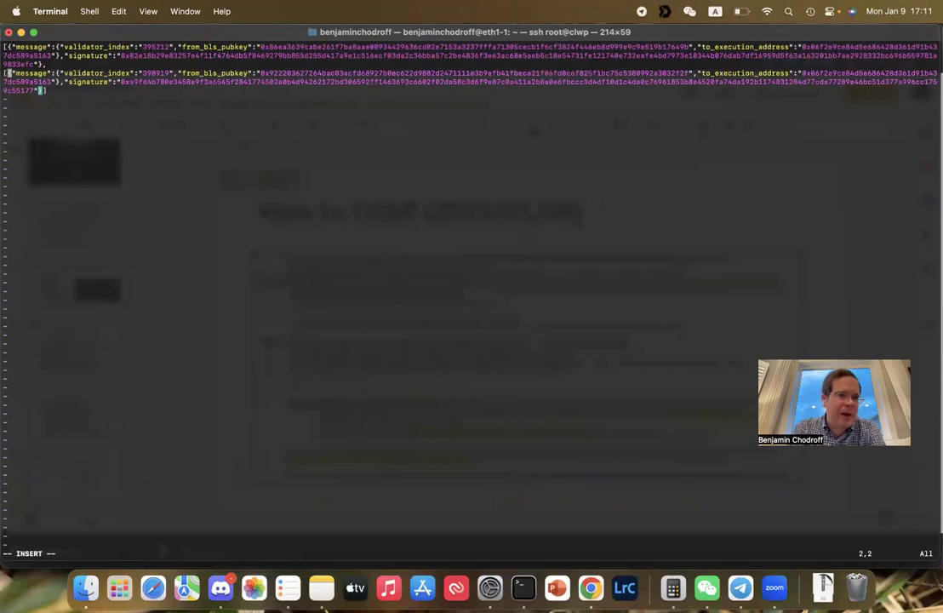
Step: Delete validator 395212's entry, copy index 398919, and save with :wq
key("Up")
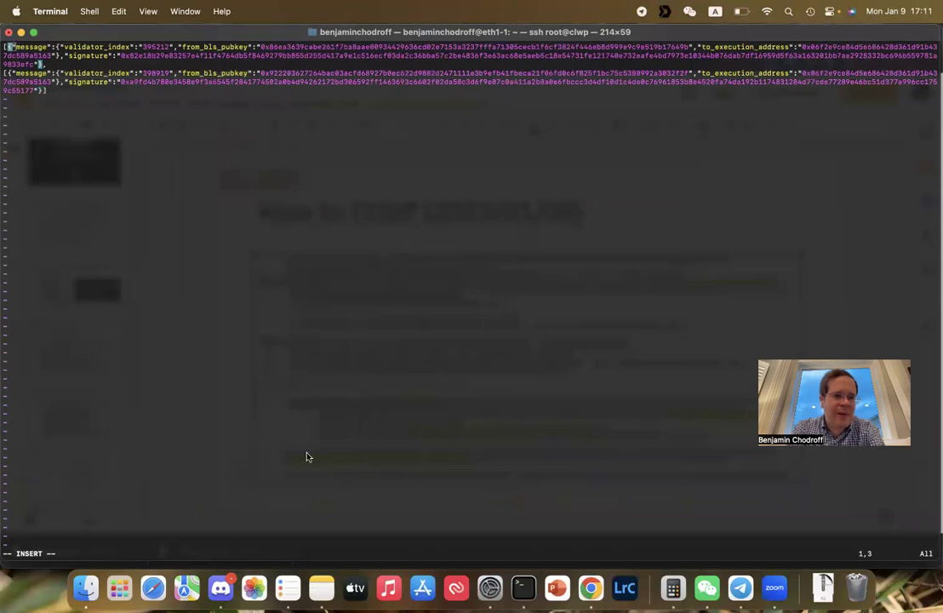
key("Escape")
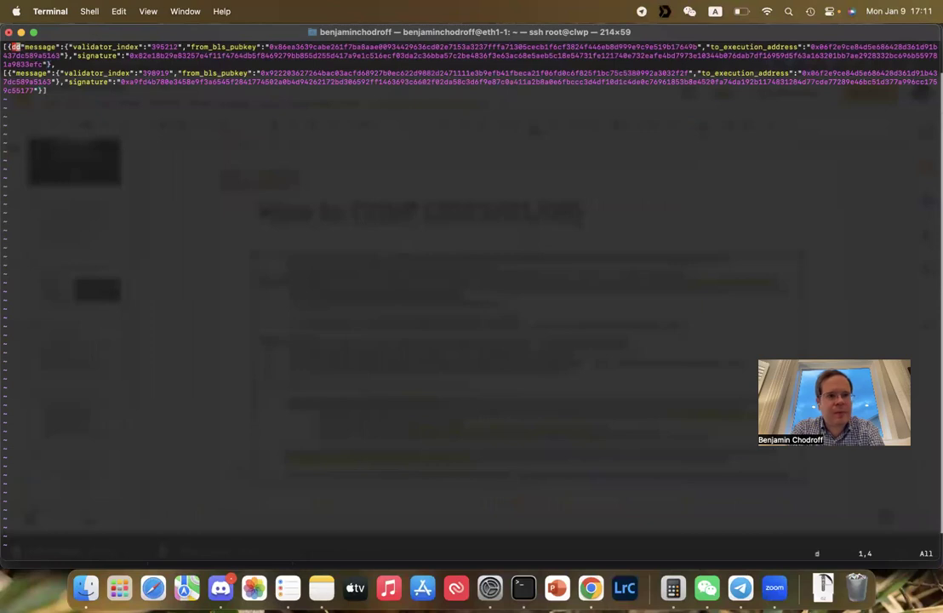
key("d")
key("d")
type(":wq")
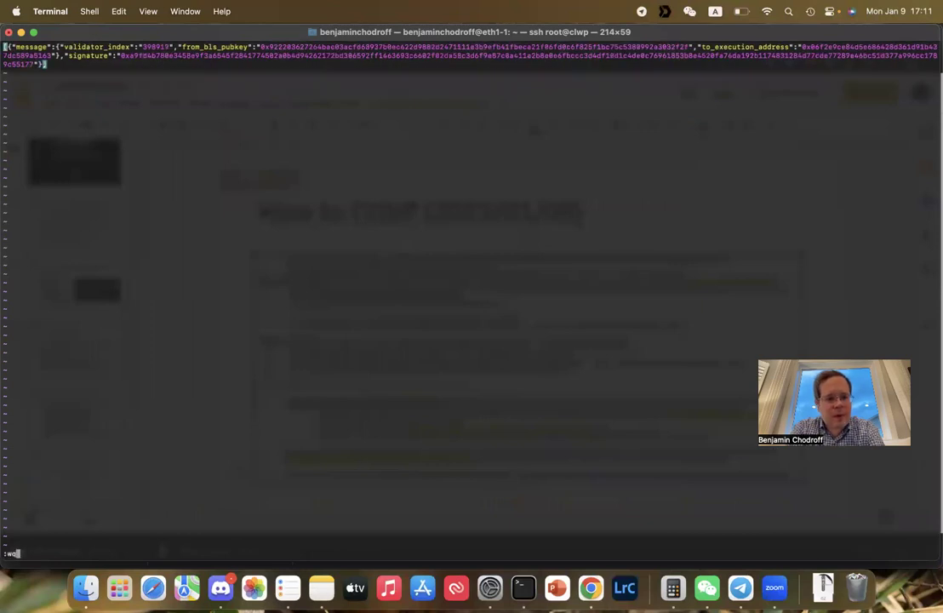
double_click(155, 46)
key("super+c")
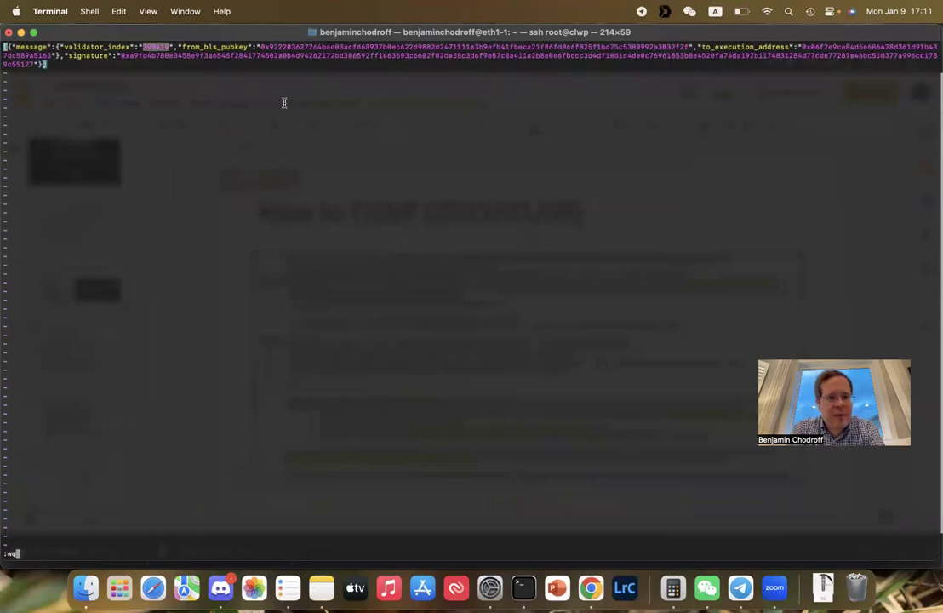
key("Return")
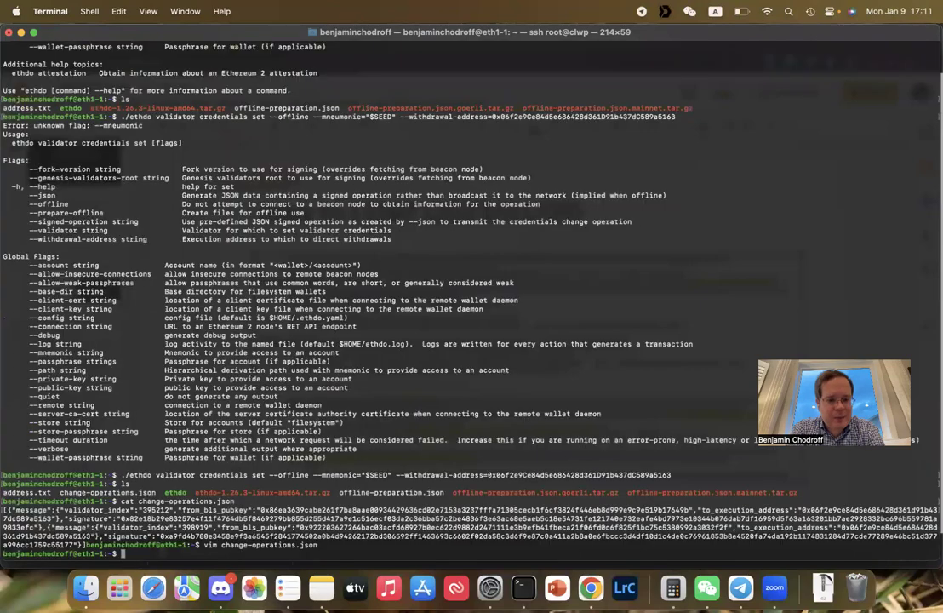
Step: Rename change-operations.json to 398919.json with mv, then switch back to Chrome
type("mv change-operations.json")
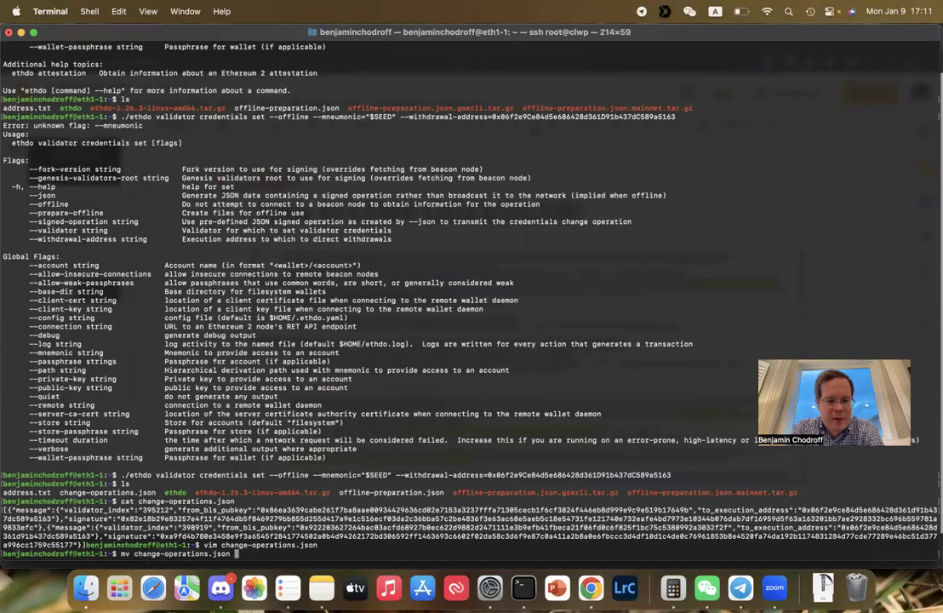
key("super+v")
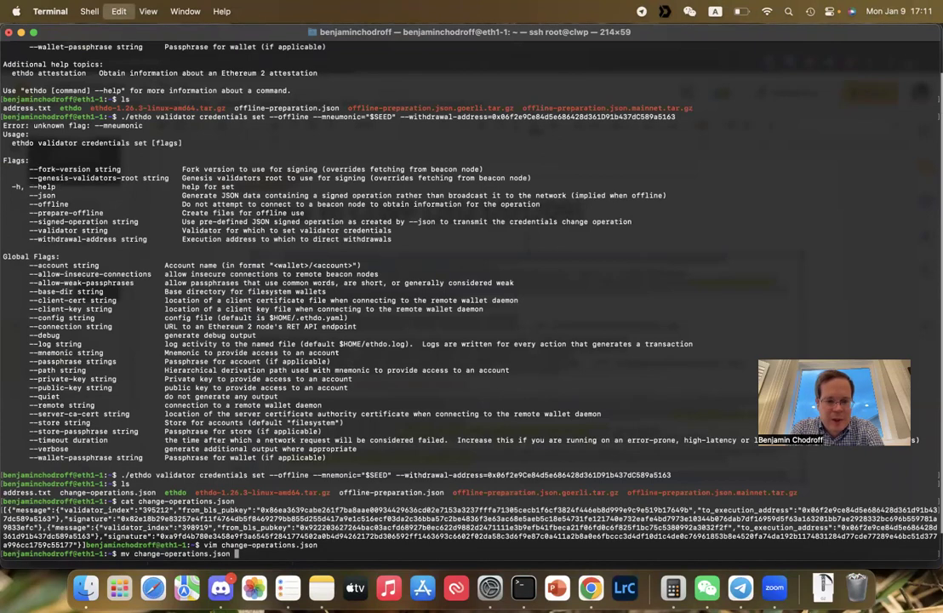
type(".jso")
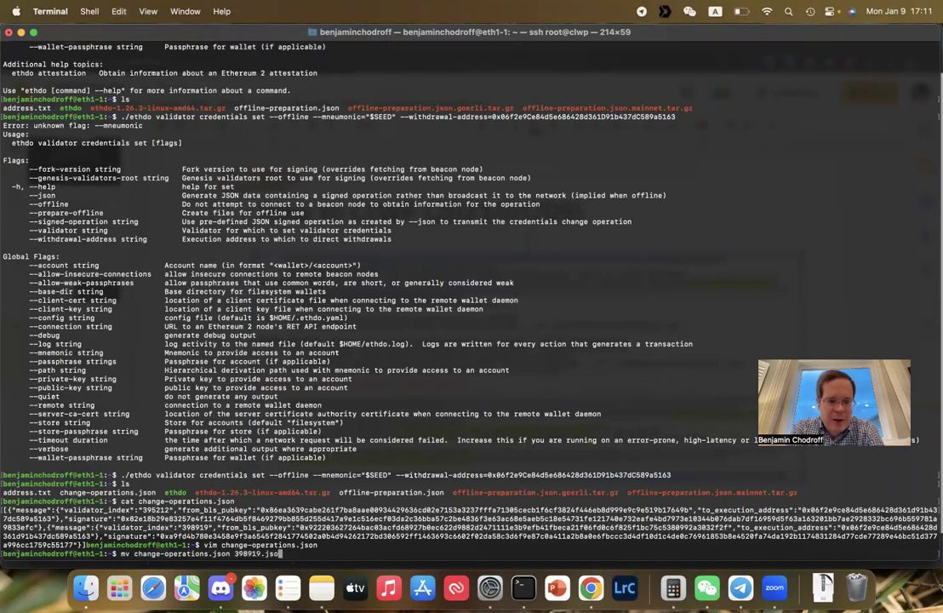
type("n")
key("Return")
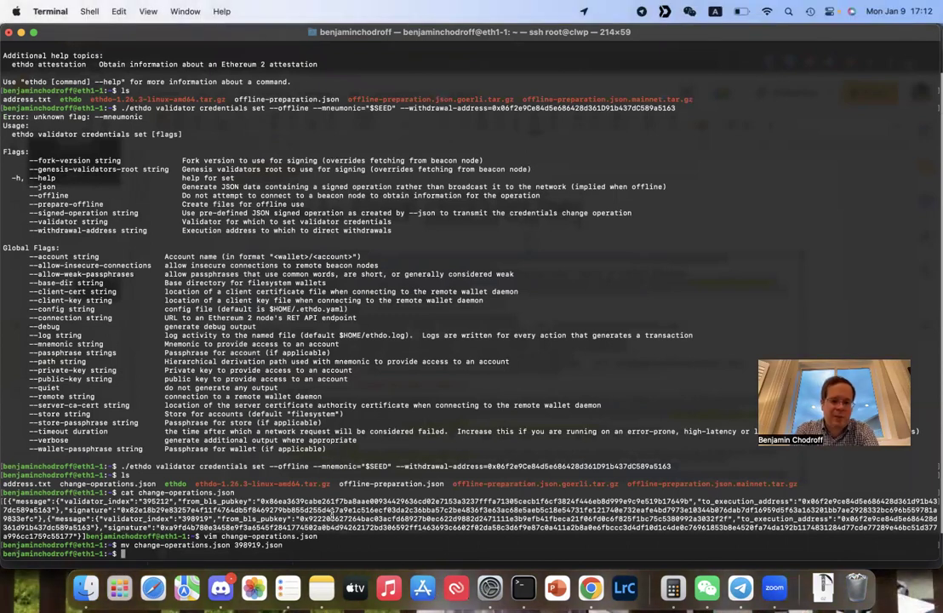
key("super+Tab")
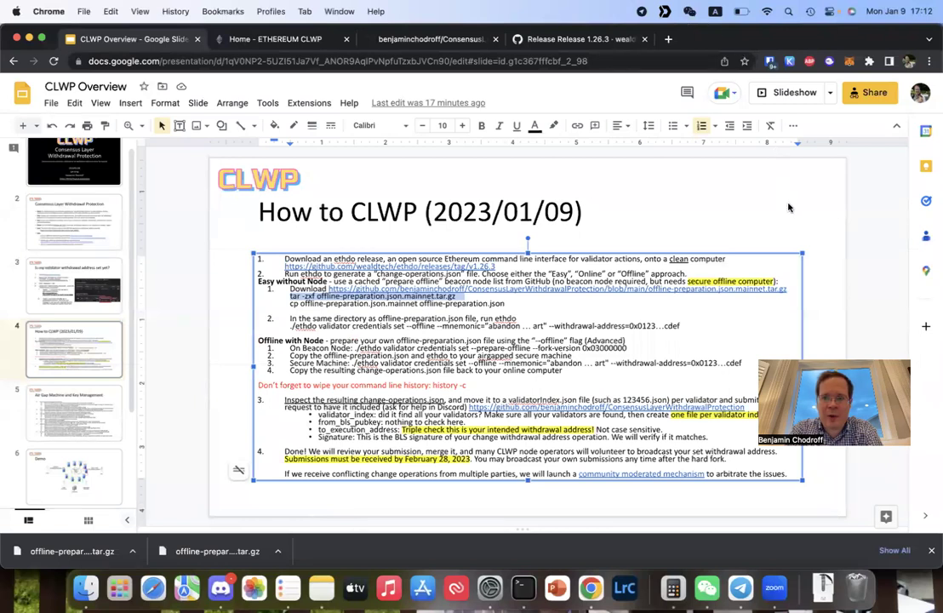
Step: Fork ConsensusLayerWithdrawalProtection into the elabify organization with Create fork
left_click(412, 42)
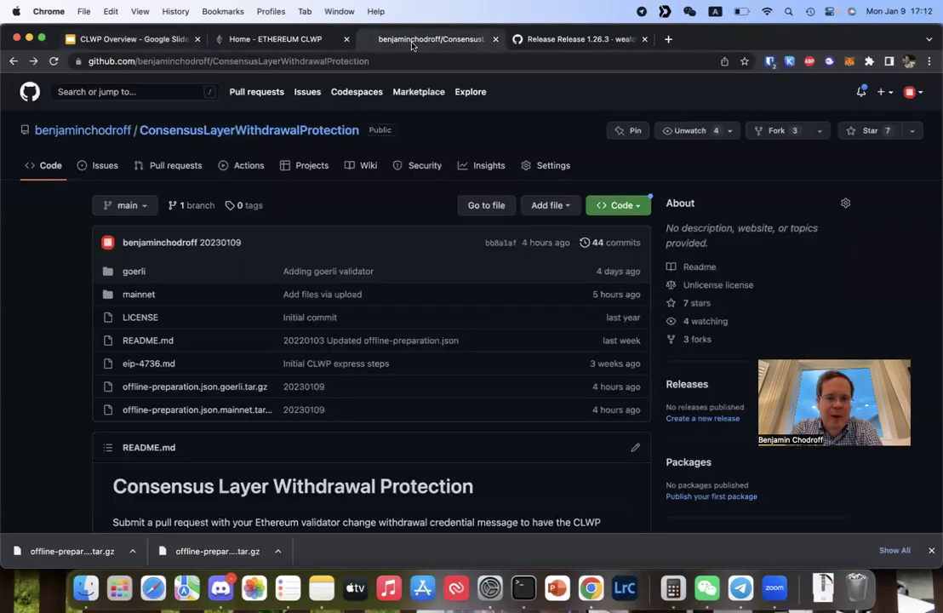
left_click(776, 133)
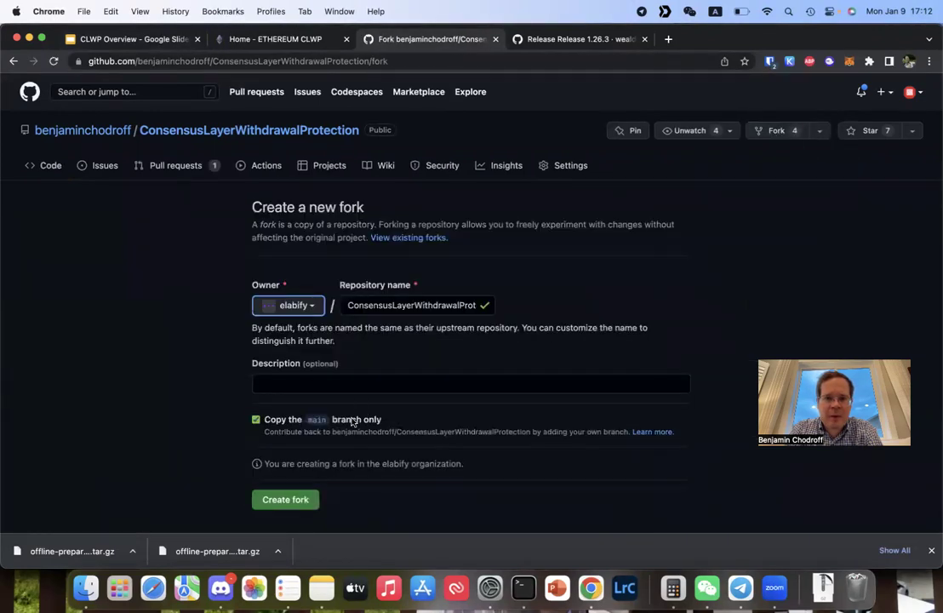
left_click(288, 501)
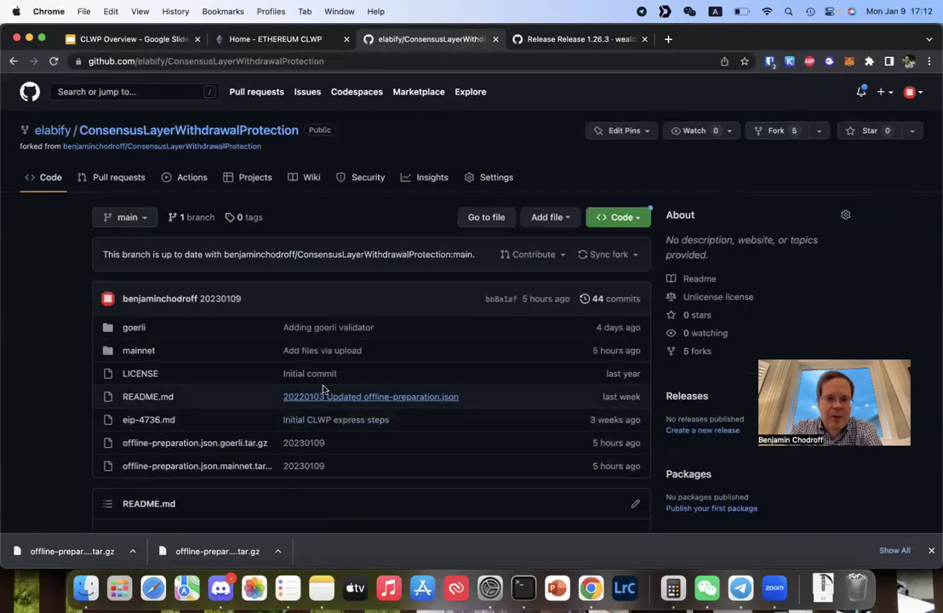
Step: Upload 110461.json into the fork's mainnet folder and commit it directly to main
left_click(132, 352)
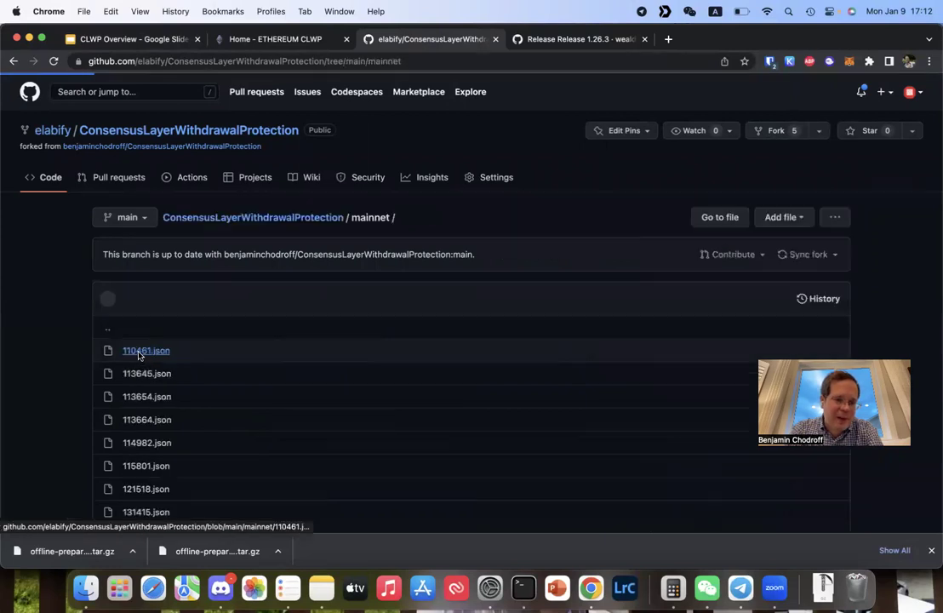
left_click(797, 217)
left_click(753, 259)
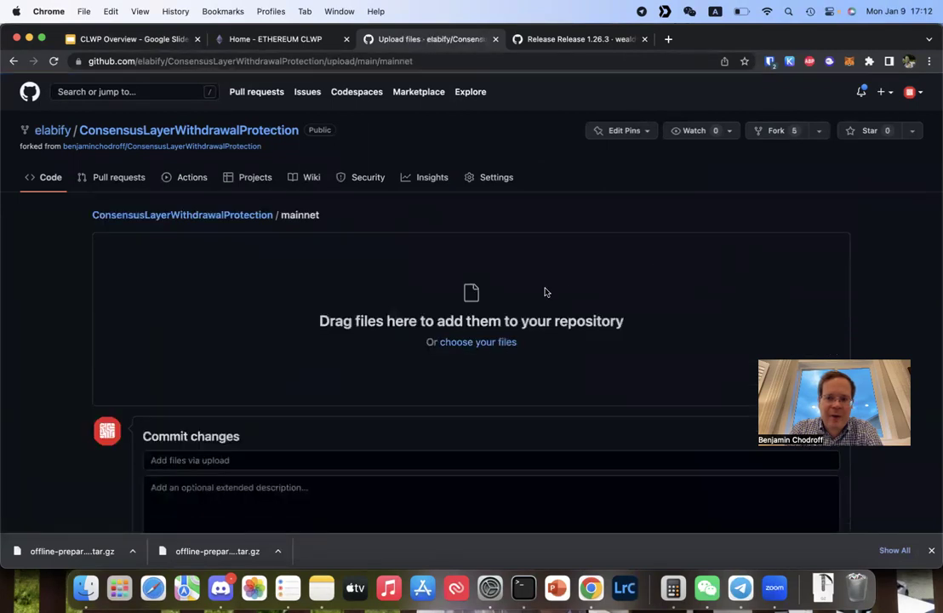
left_click(510, 343)
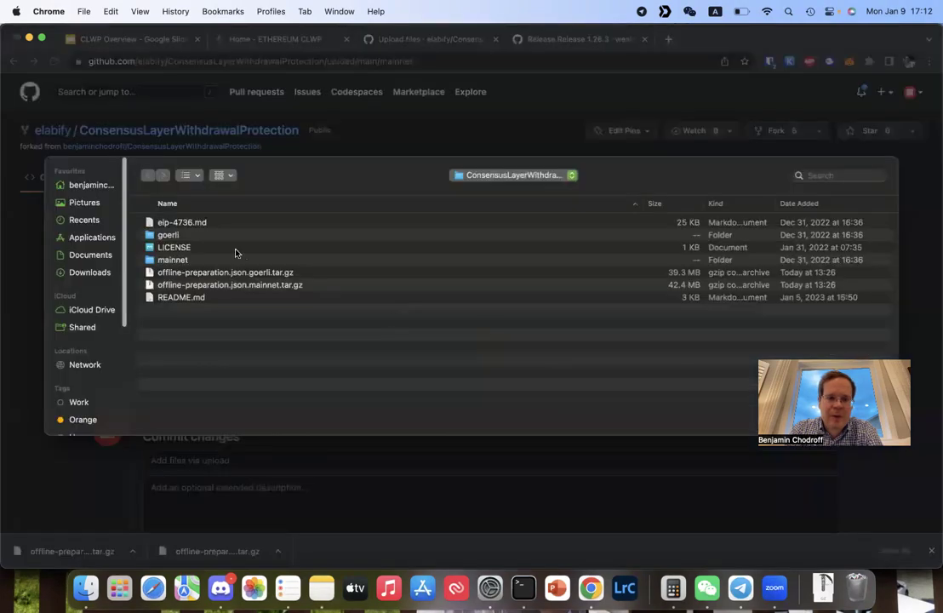
double_click(172, 260)
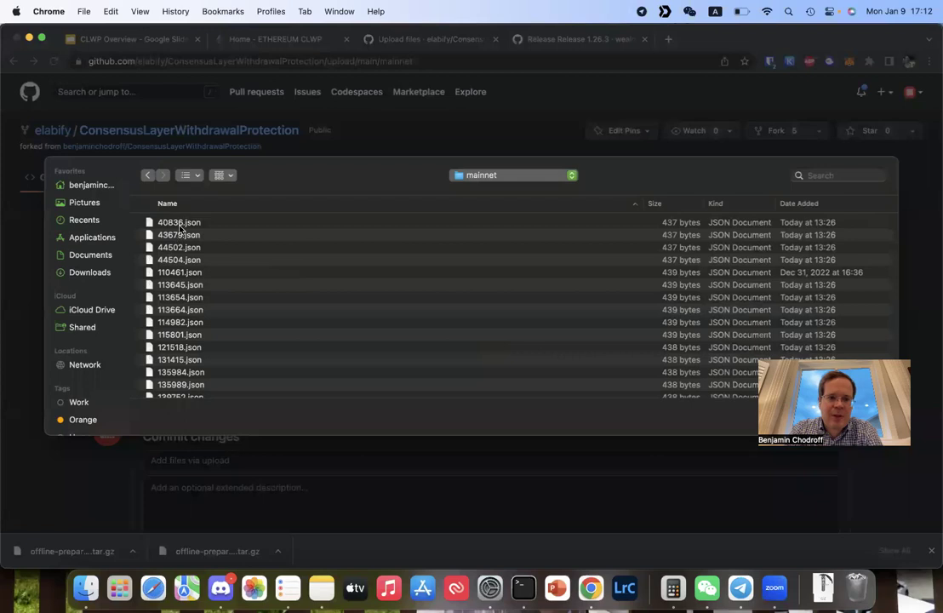
double_click(179, 272)
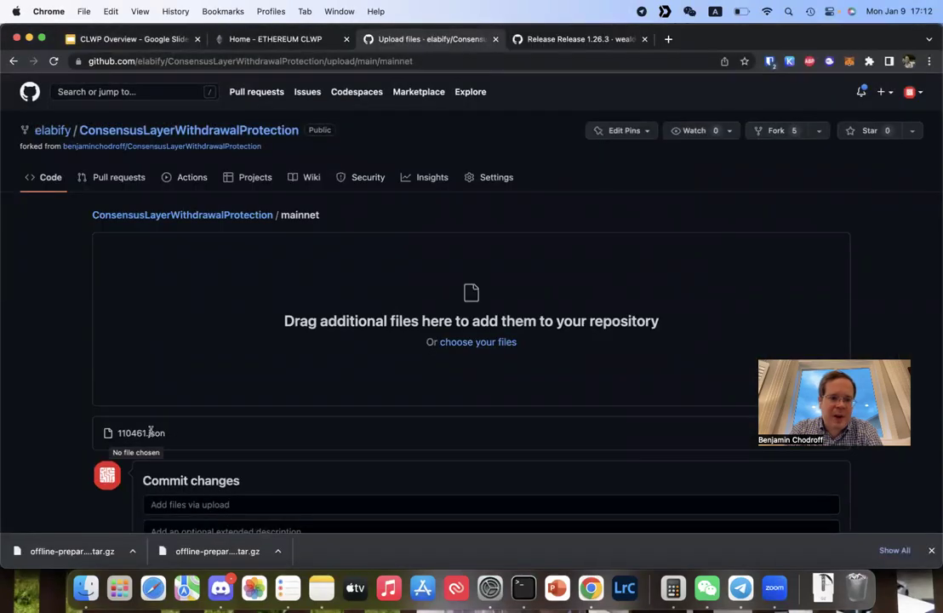
scroll(60, 479, "down", 5)
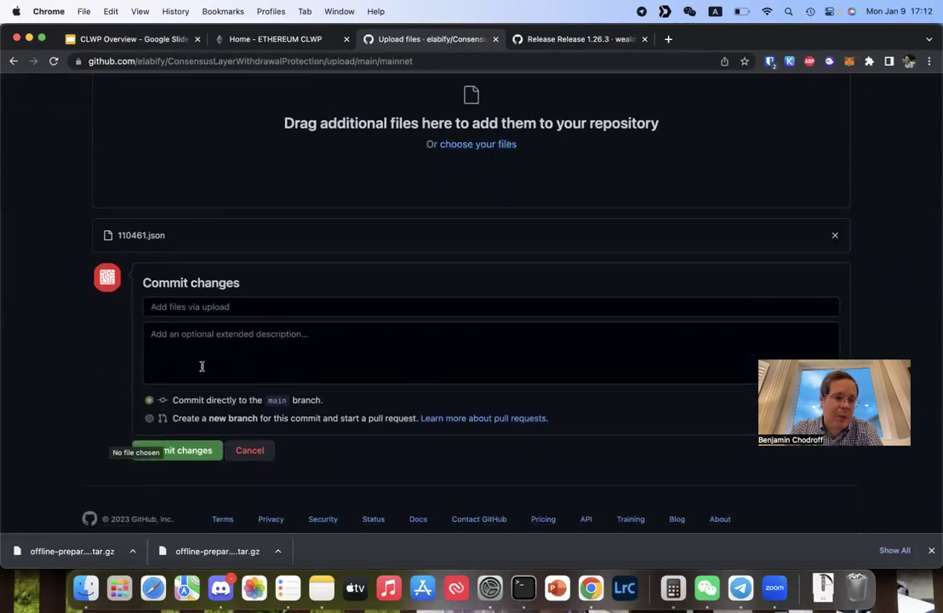
left_click(195, 457)
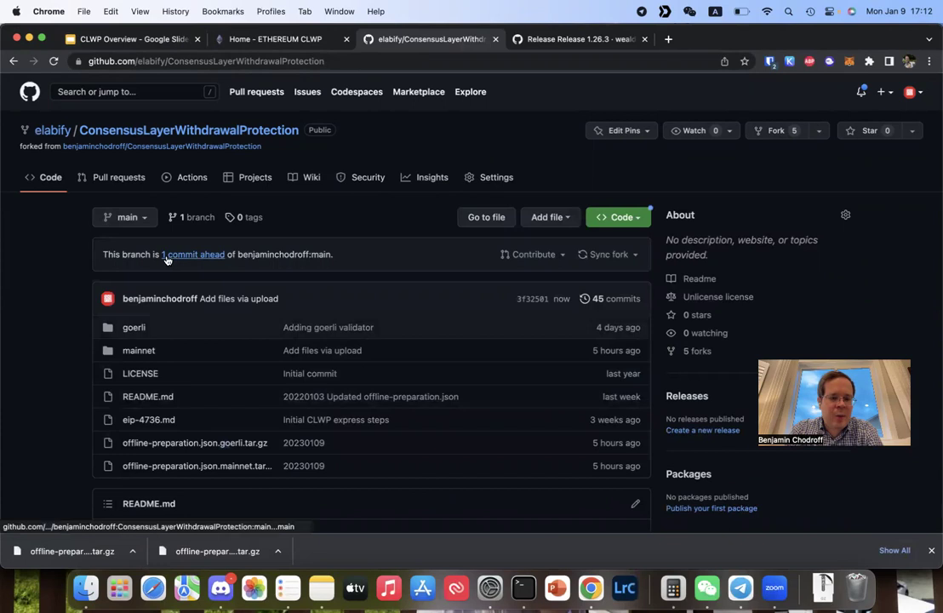
Step: Open a pull request from the fork's one-commit-ahead main to upstream, titled 'Add files via upload'
left_click(201, 255)
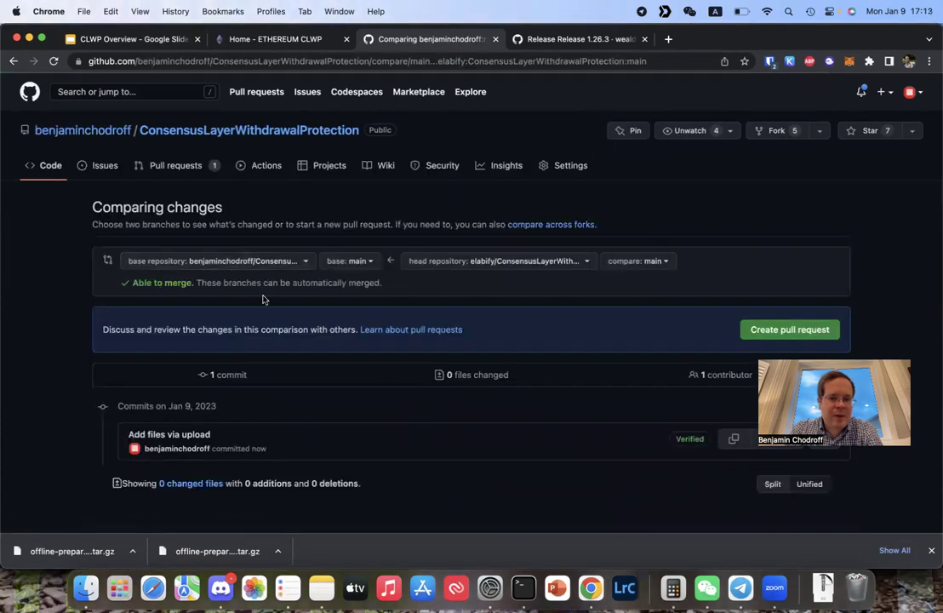
left_click(763, 330)
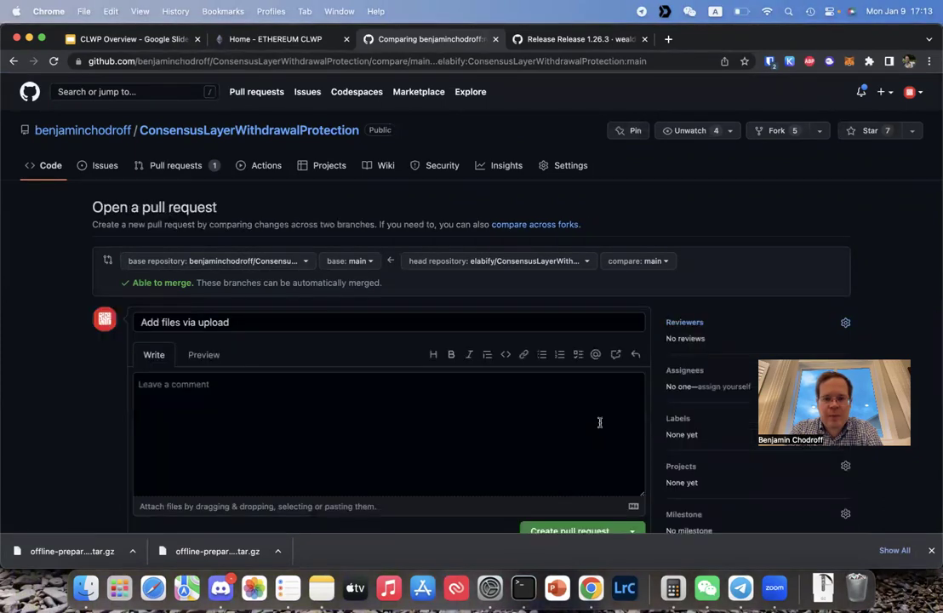
scroll(596, 383, "down", 4)
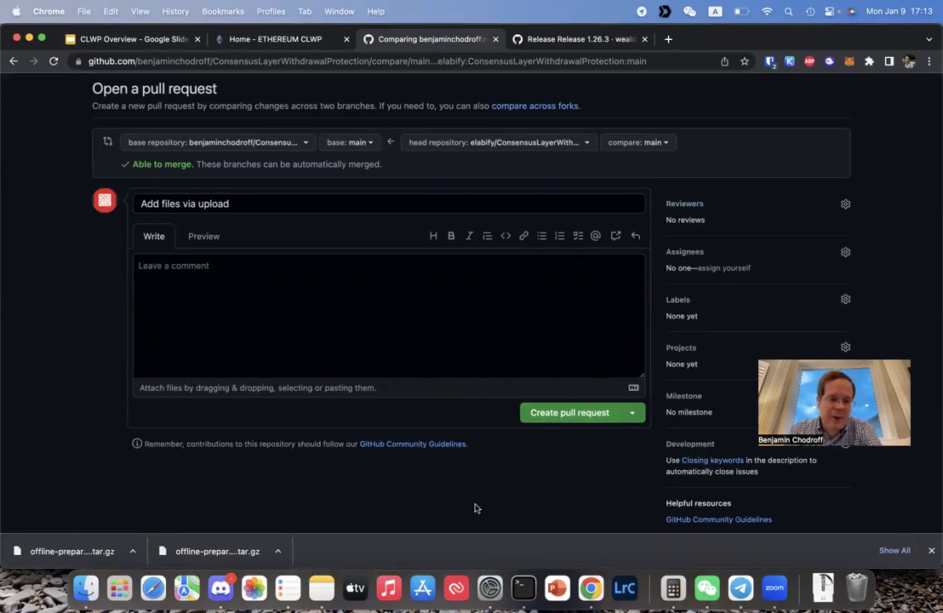
Step: Play the CLWP Overview deck as a slideshow and advance to the Demo slide
key("super+Tab")
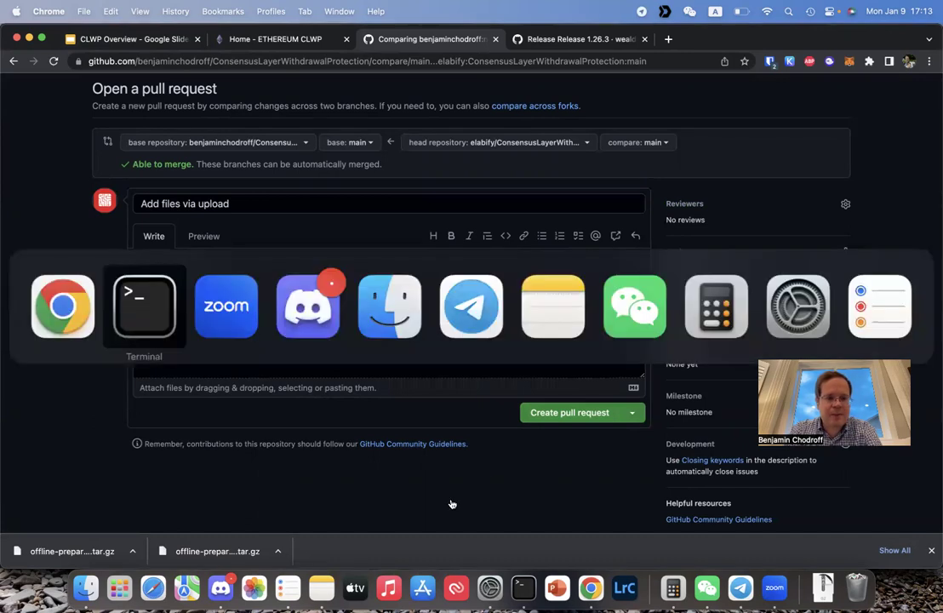
key("super+shift+Tab")
key("ctrl+1")
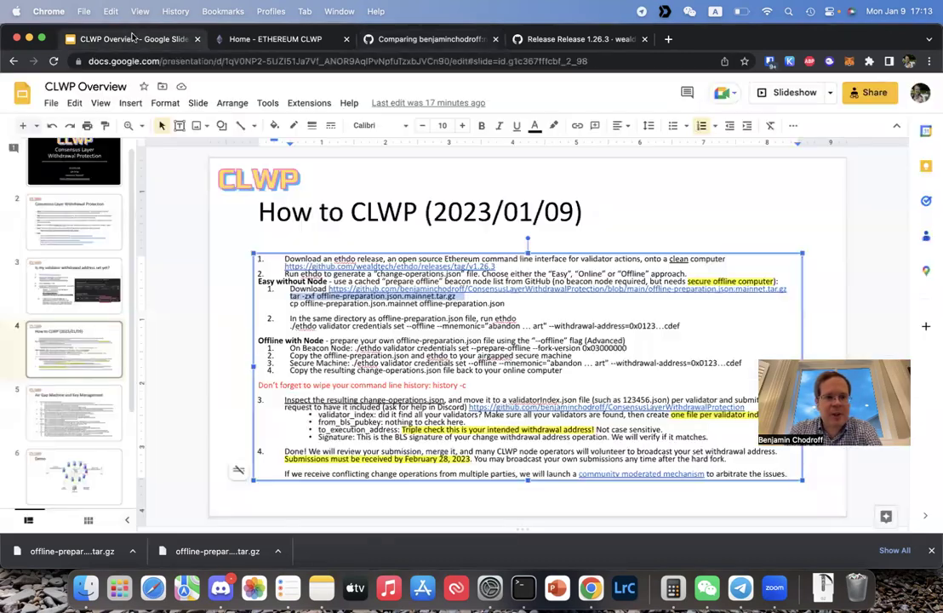
left_click(794, 93)
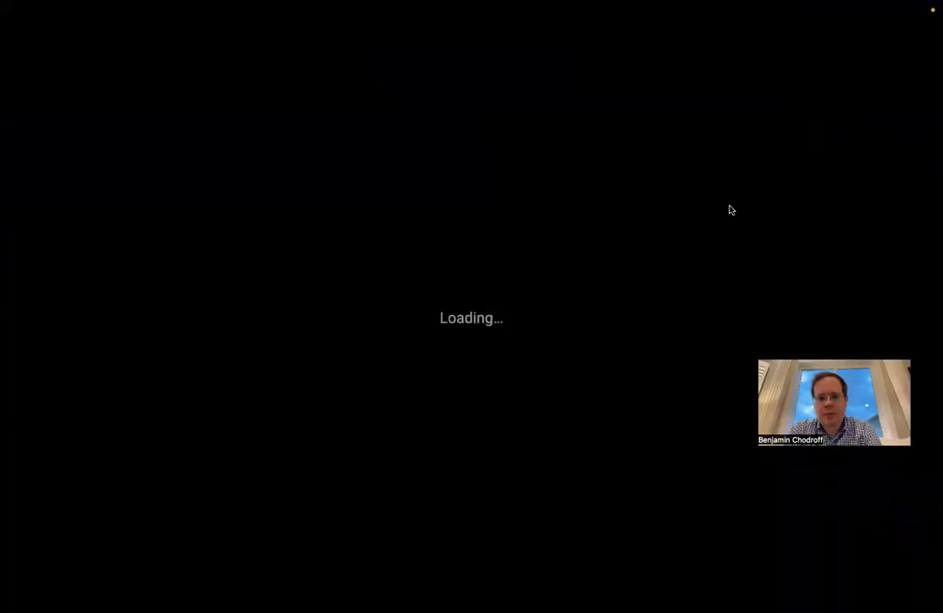
key("Right")
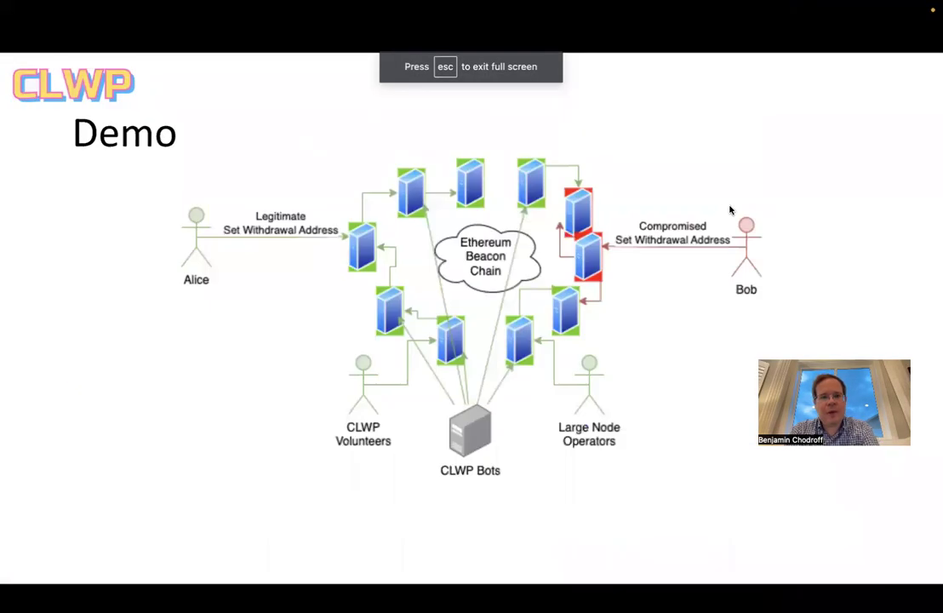